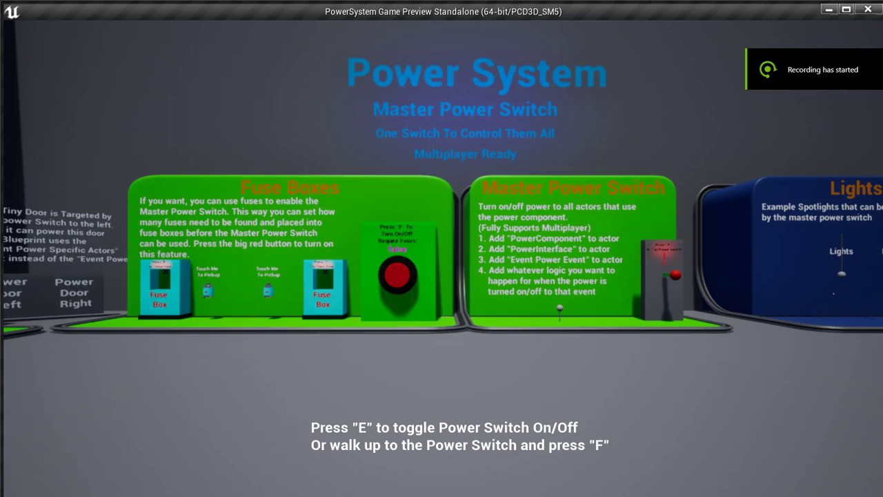
Step: Look over the Fuse Boxes and Master Power Switch displays in the demo room
{"action": "key", "text": "s"}
{"action": "key", "text": "a"}
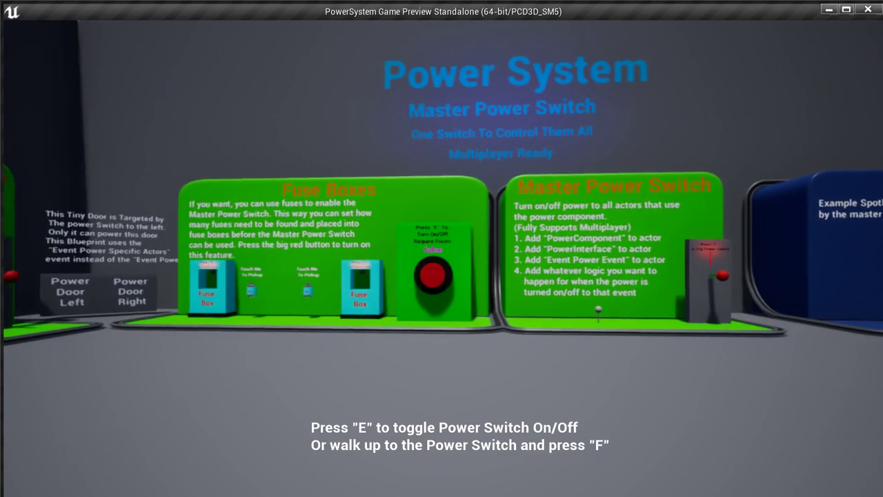
{"action": "key", "text": "w"}
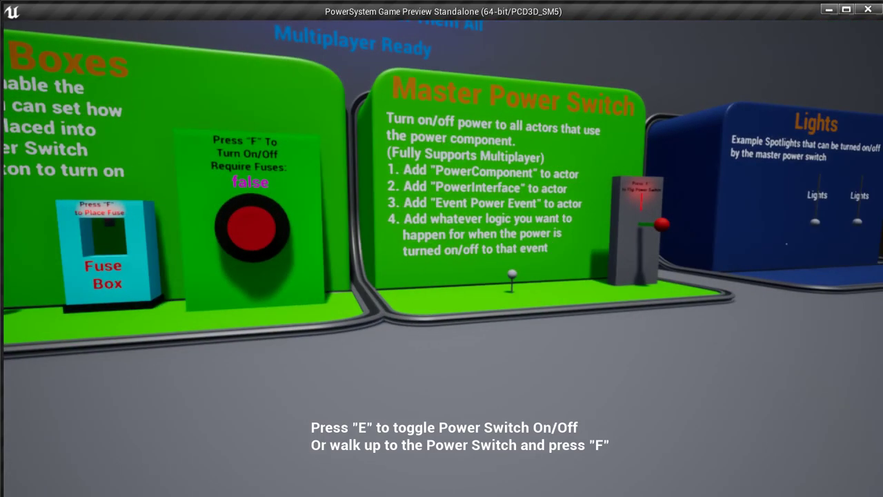
{"action": "key", "text": "d"}
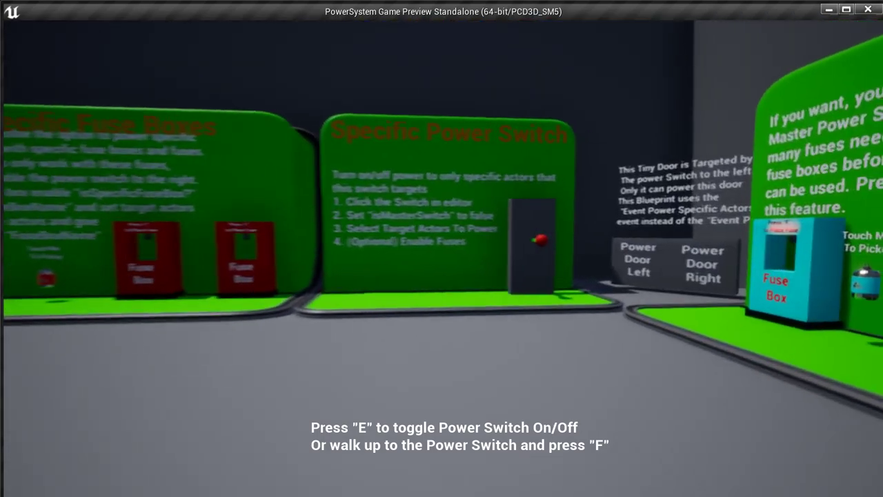
Step: Examine the Specific Power Switch display up close, including its setup instructions and the tiny door it targets
{"action": "key", "text": "w"}
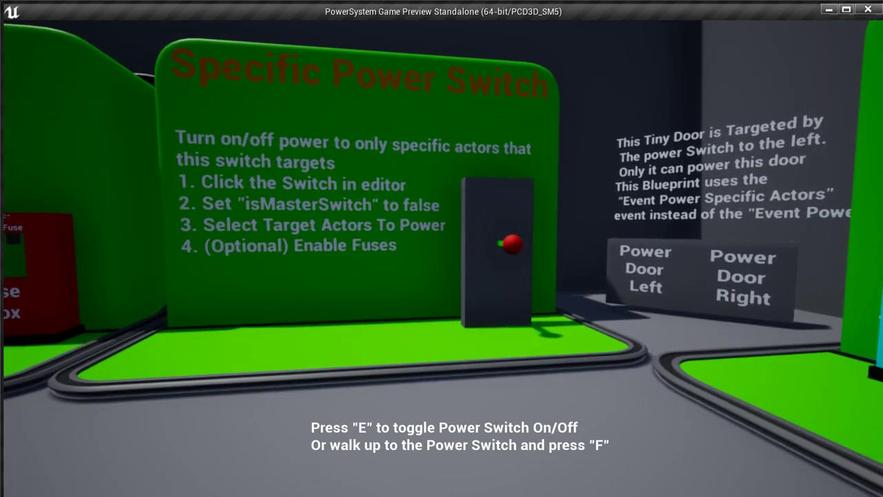
{"action": "key", "text": "w"}
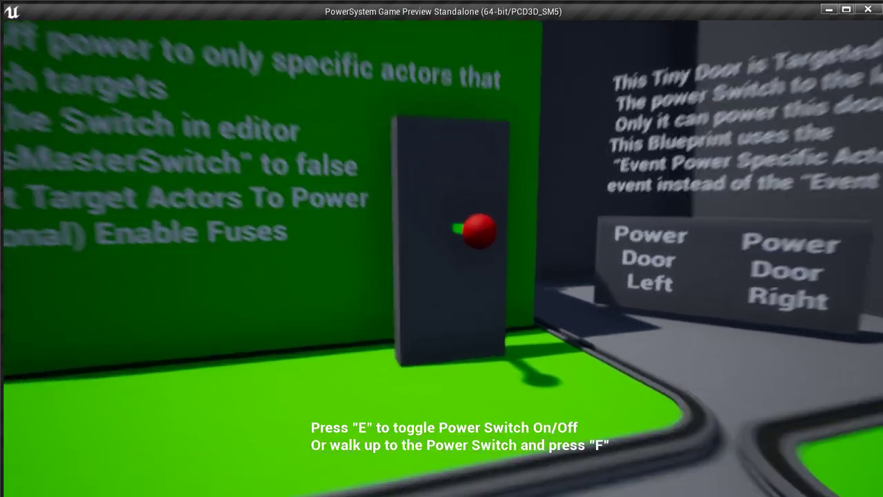
{"action": "key", "text": "s"}
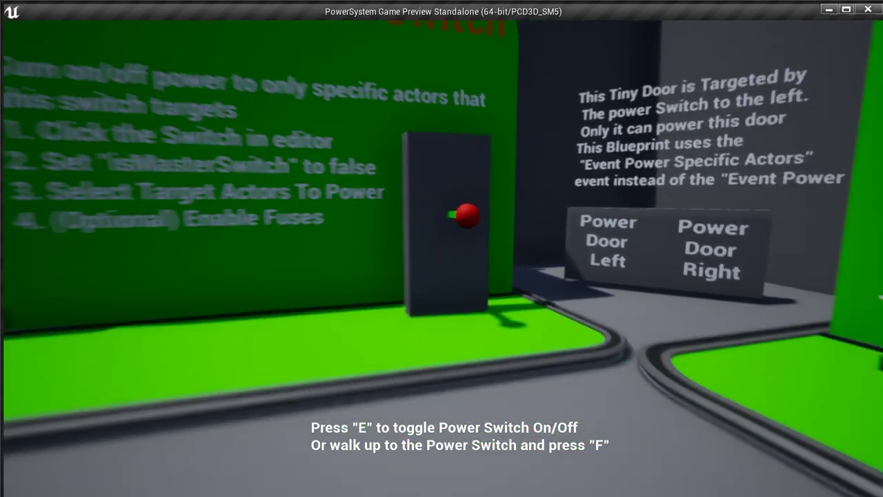
{"action": "key", "text": "w"}
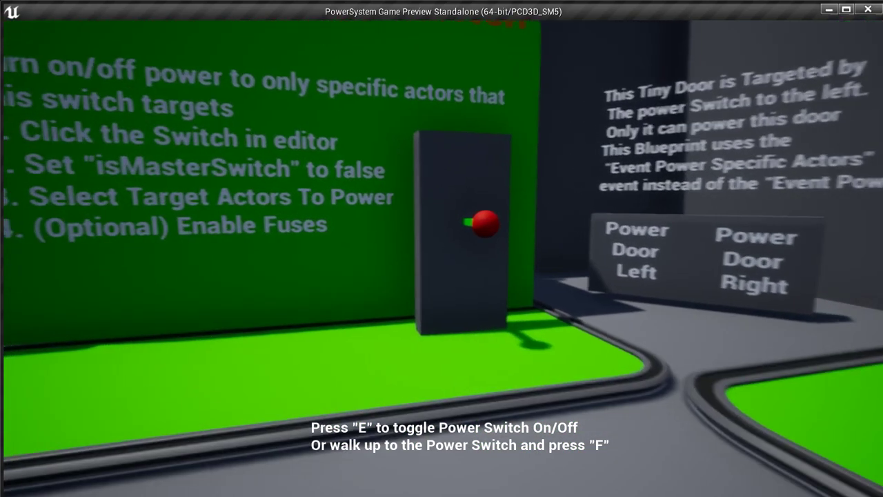
{"action": "key", "text": "w"}
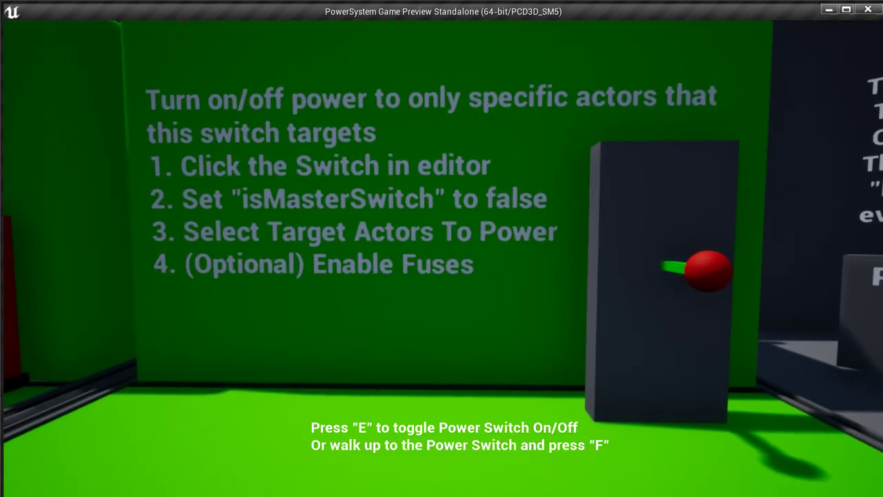
{"action": "key", "text": "w"}
{"action": "key", "text": "d"}
{"action": "key", "text": "w"}
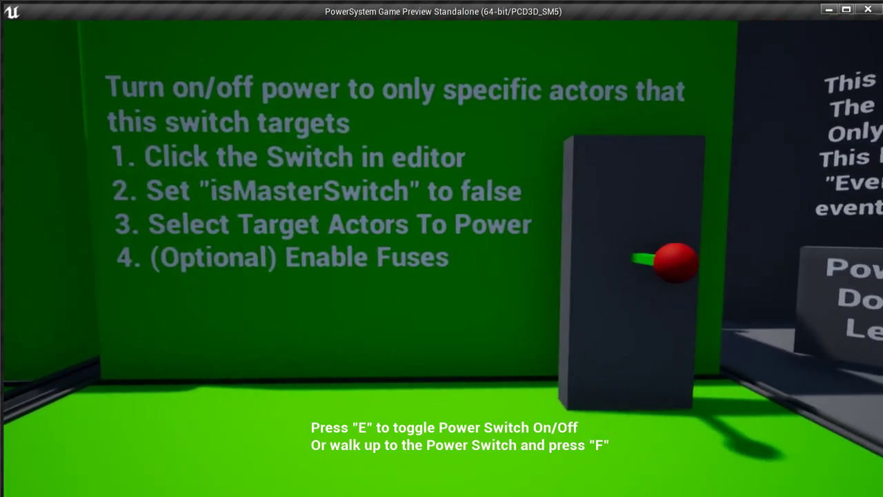
{"action": "key", "text": "d"}
{"action": "key", "text": "w"}
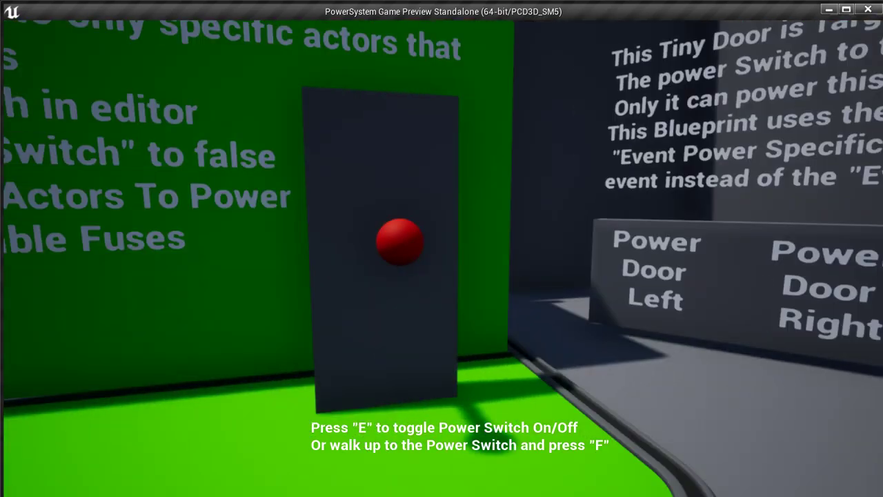
{"action": "key", "text": "a"}
{"action": "key", "text": "w"}
{"action": "key", "text": "w"}
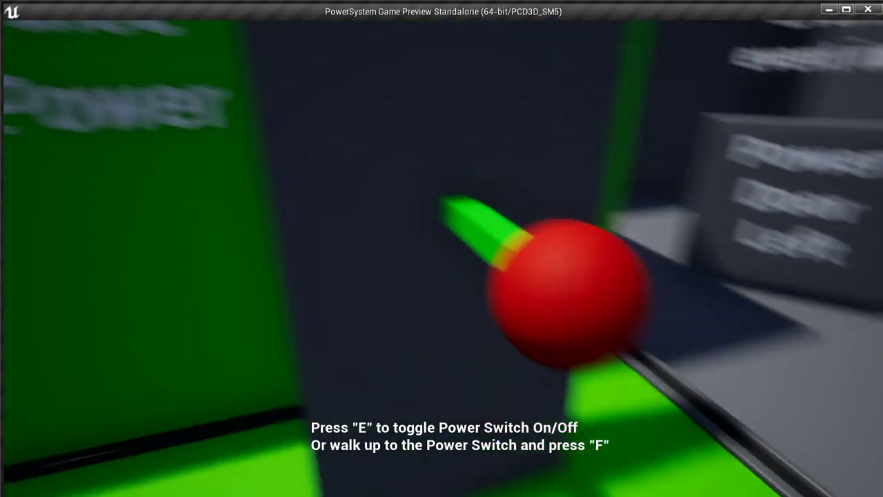
Step: Examine the Specific Fuse Boxes display with its setup instructions, two red fuses and two red fuse boxes
{"action": "key", "text": "s"}
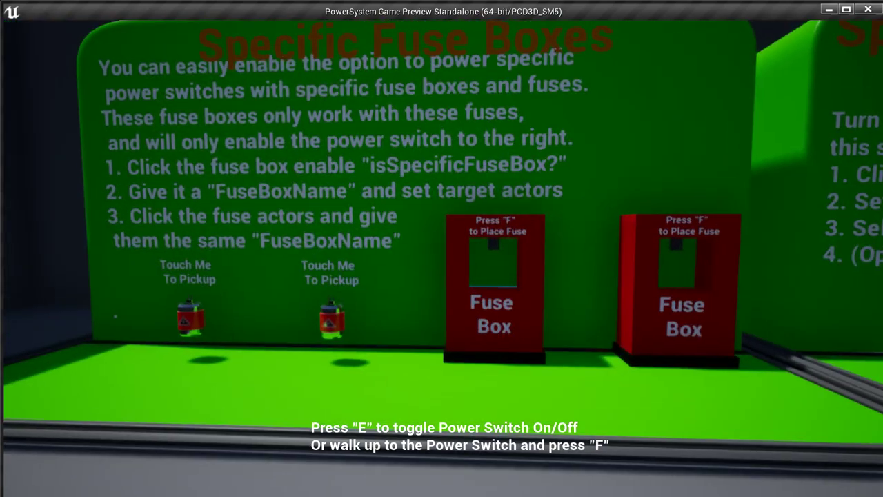
{"action": "key", "text": "w"}
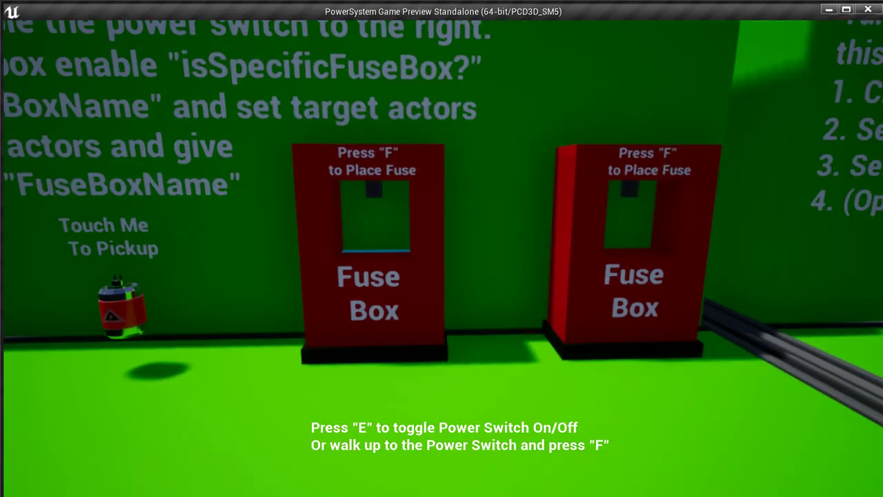
{"action": "key", "text": "a"}
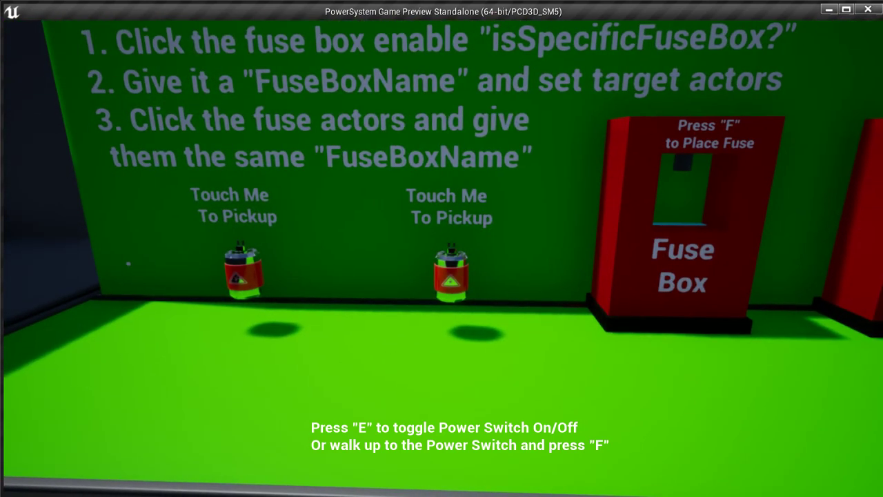
{"action": "key", "text": "s"}
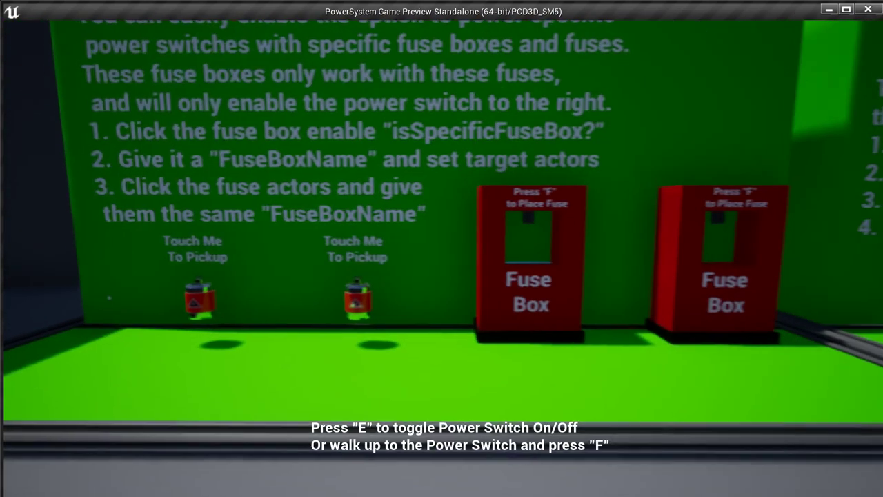
{"action": "key", "text": "d"}
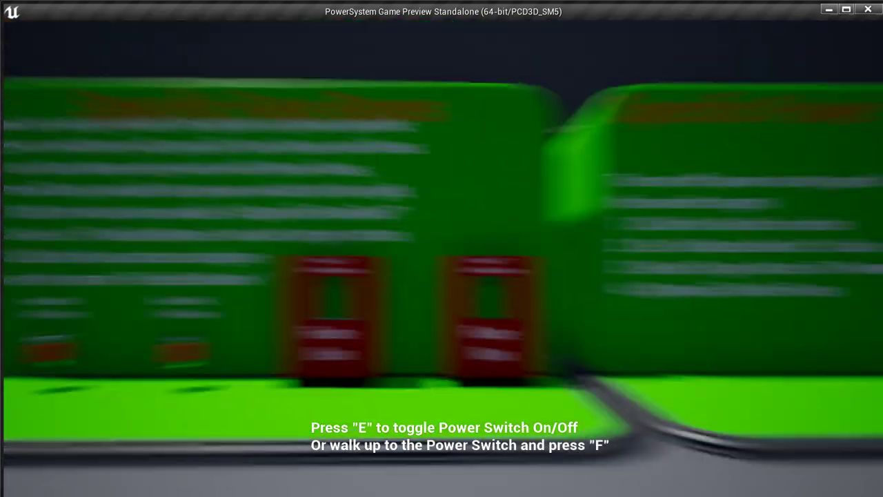
{"action": "key", "text": "w"}
{"action": "key", "text": "s"}
{"action": "key", "text": "w"}
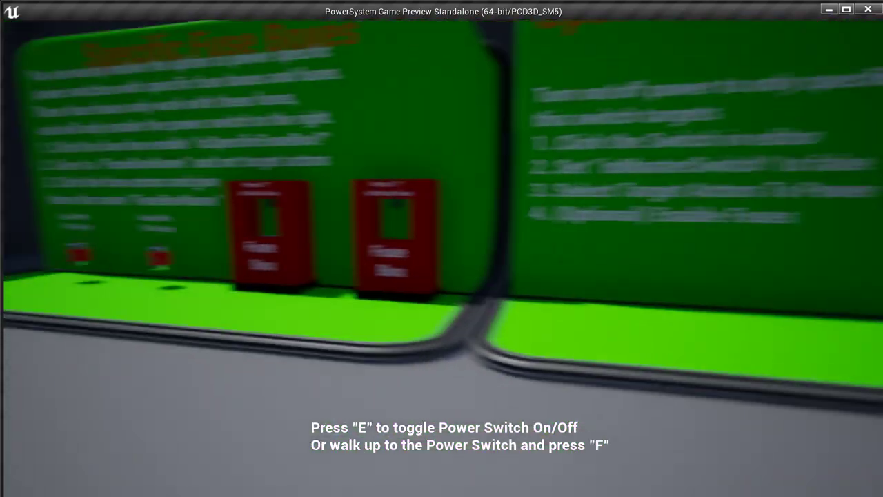
Step: Try to place a fuse in a red fuse box without picking one up first
{"action": "key", "text": "w"}
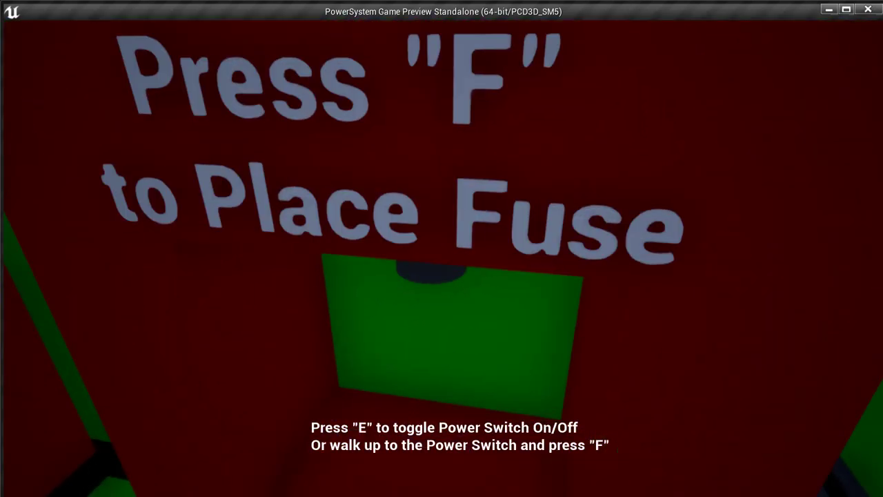
{"action": "key", "text": "s"}
{"action": "key", "text": "w"}
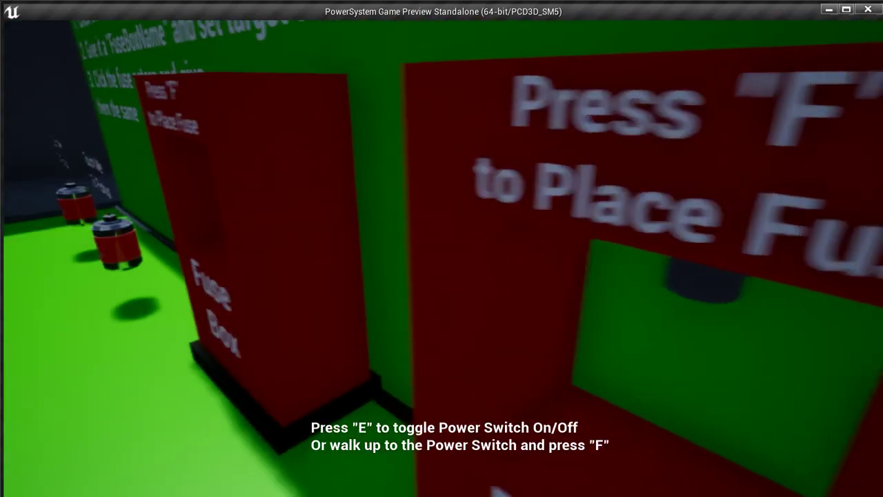
{"action": "key", "text": "w"}
{"action": "key", "text": "w"}
{"action": "key", "text": "s"}
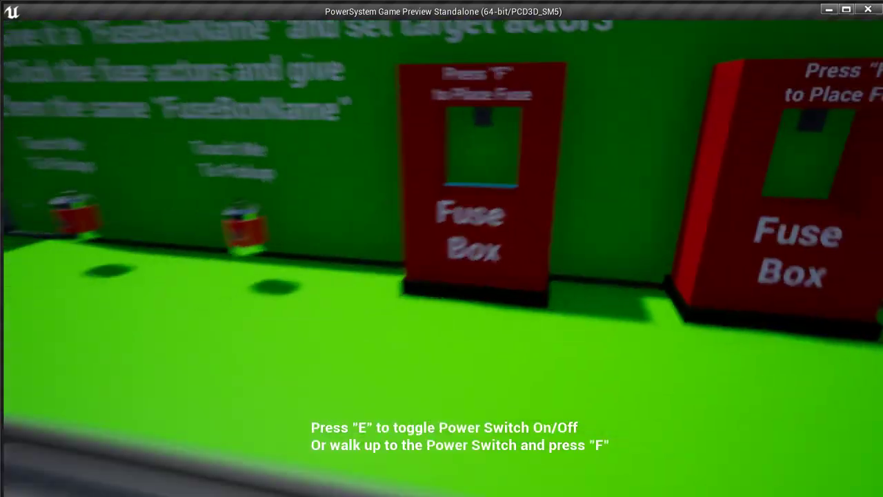
{"action": "key", "text": "w"}
{"action": "key", "text": "f"}
{"action": "key", "text": "s"}
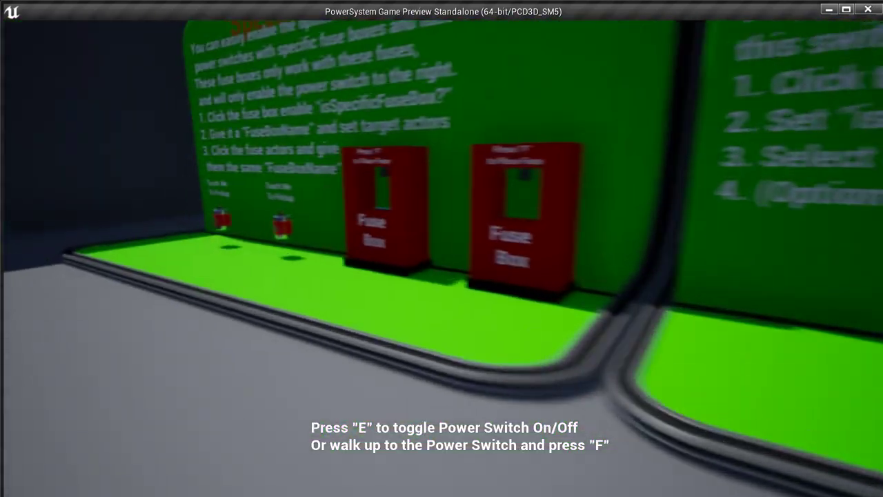
Step: Pick up one red fuse and carry it to the light-blue fuse box to test whether it fits there
{"action": "key", "text": "w"}
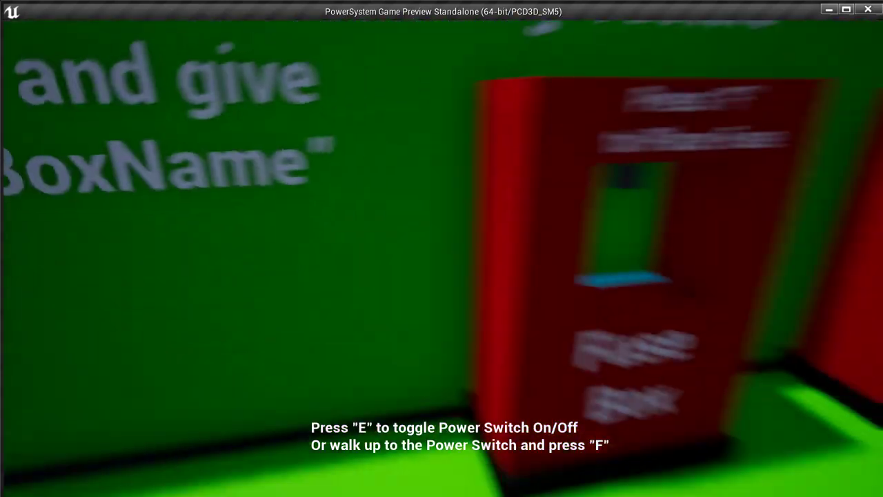
{"action": "key", "text": "w"}
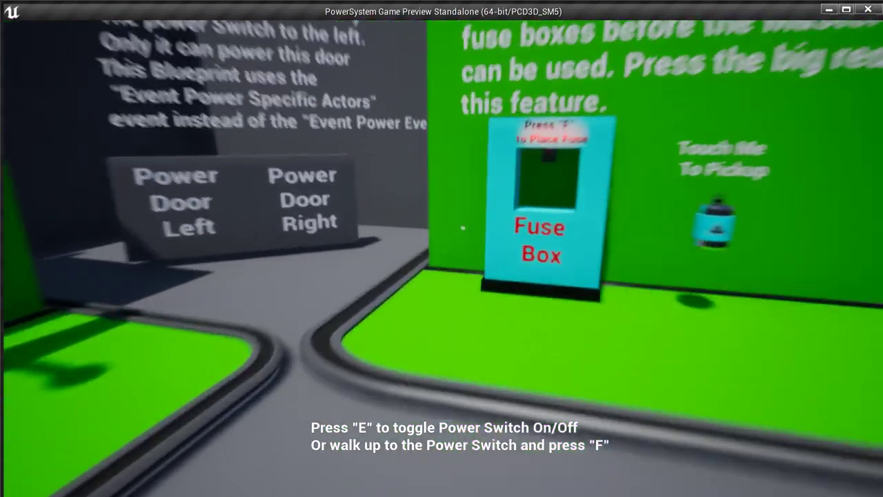
{"action": "key", "text": "w"}
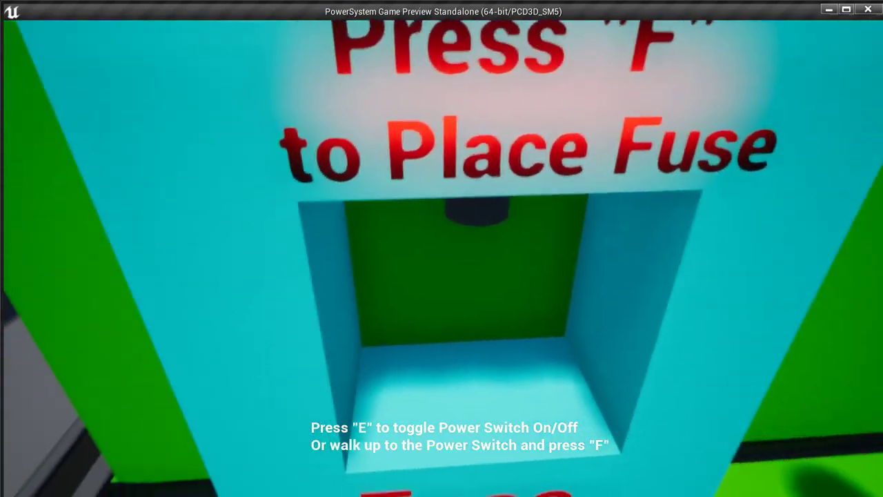
{"action": "key", "text": "s"}
Step: Place the carried red fuse in the red fuse box nearest the Specific Power Switch
{"action": "key", "text": "w"}
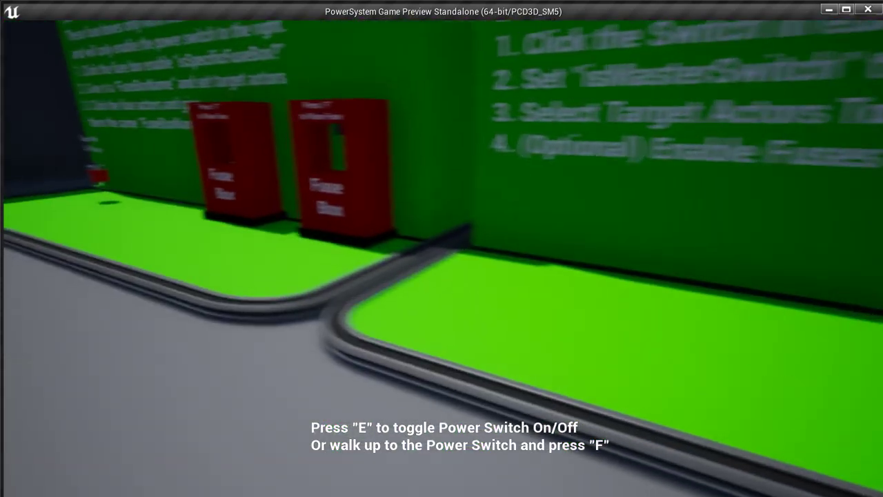
{"action": "key", "text": "f"}
{"action": "key", "text": "s"}
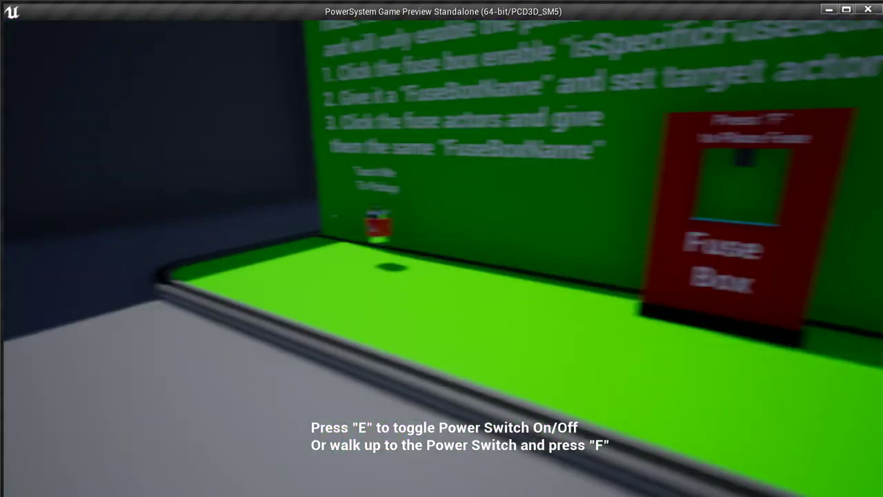
Step: Pick up the remaining red fuse and place it in the other red fuse box
{"action": "key", "text": "w"}
{"action": "key", "text": "w"}
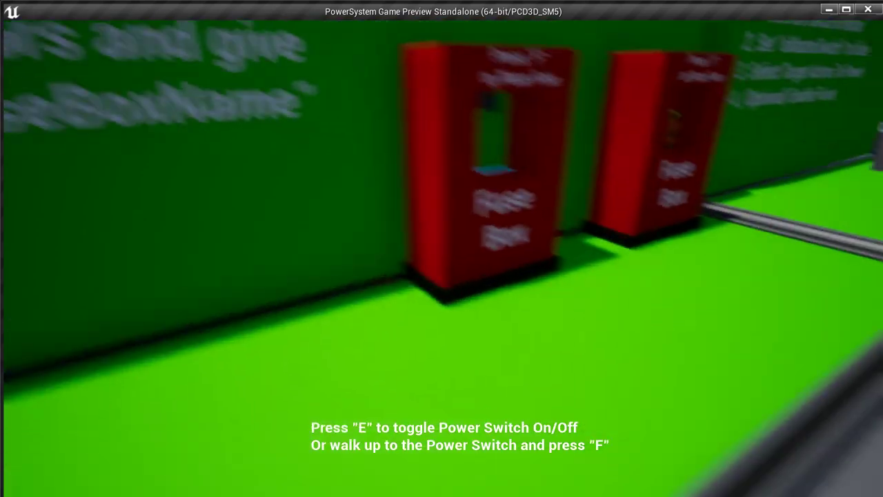
{"action": "key", "text": "f"}
{"action": "key", "text": "s"}
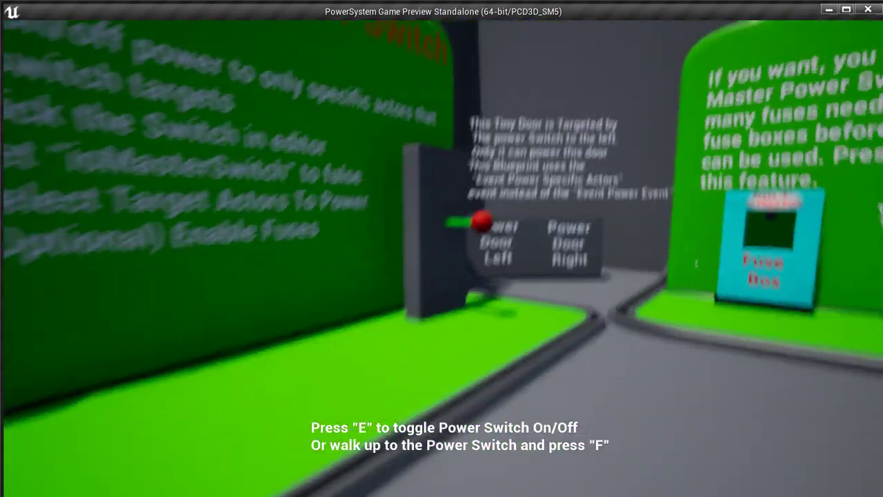
Step: Flip the Specific Power Switch on, off and on again to open and close the tiny door
{"action": "key", "text": "w"}
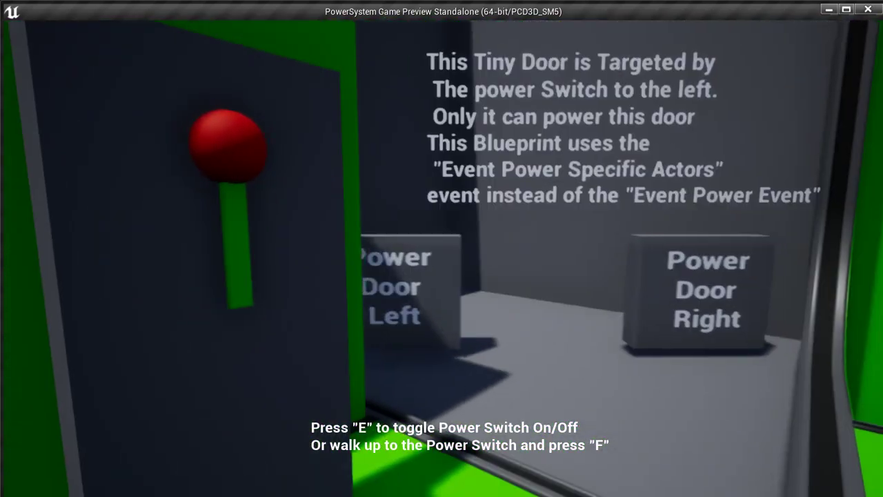
{"action": "key", "text": "s"}
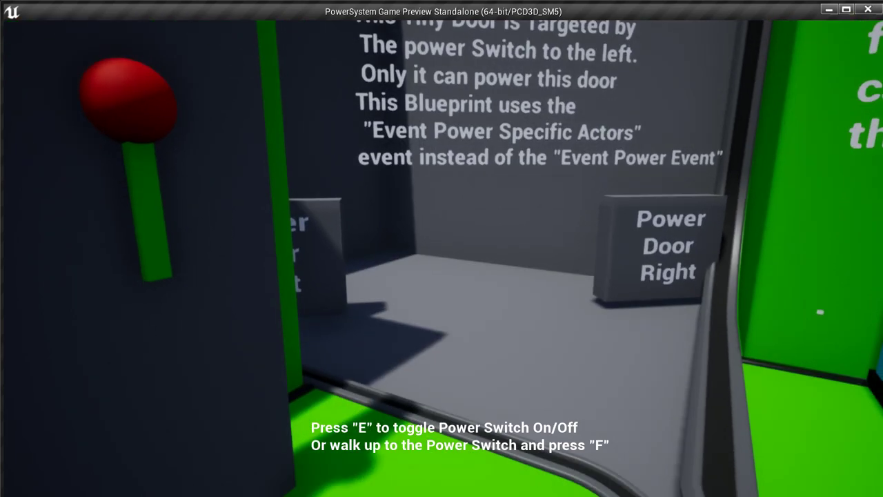
{"action": "key", "text": "w"}
{"action": "key", "text": "f"}
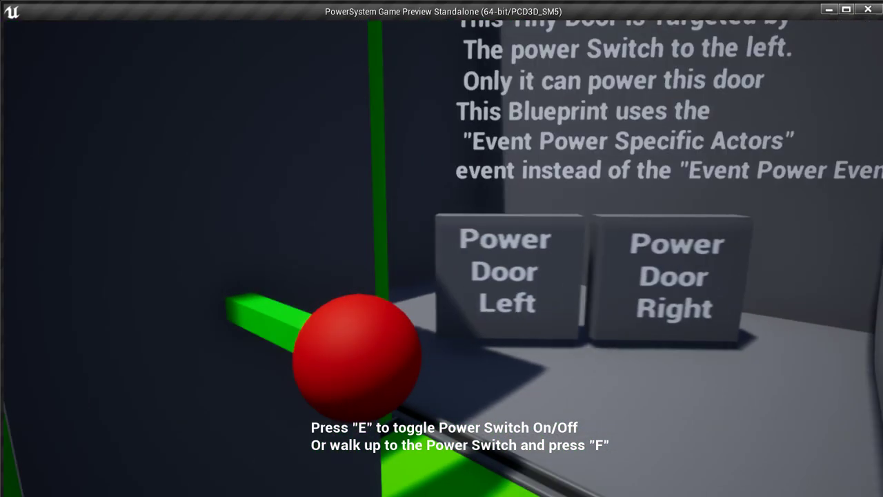
{"action": "key", "text": "s"}
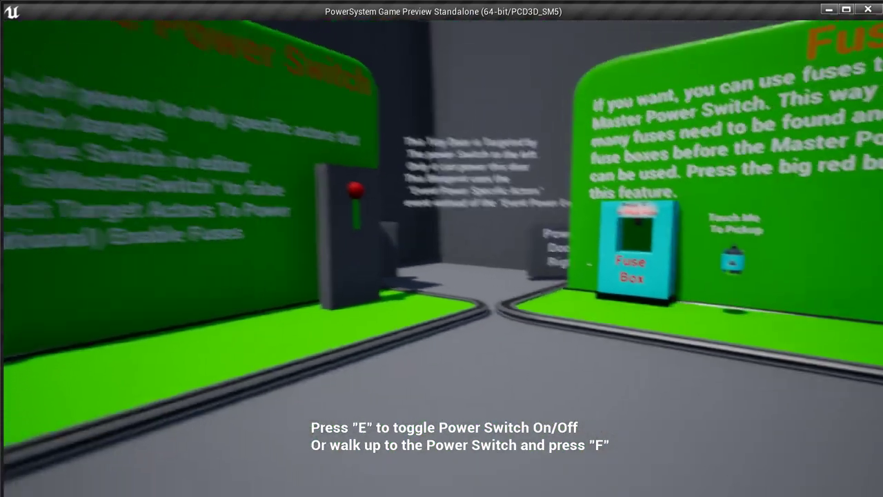
Step: Flip the Master Power Switch on and look over the lights and power doors it controls
{"action": "key", "text": "w"}
{"action": "key", "text": "w"}
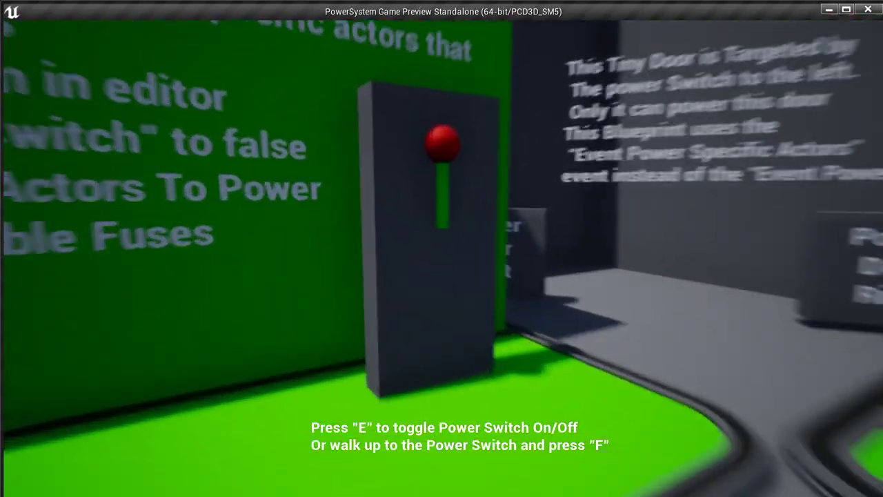
{"action": "key", "text": "s"}
{"action": "key", "text": "w"}
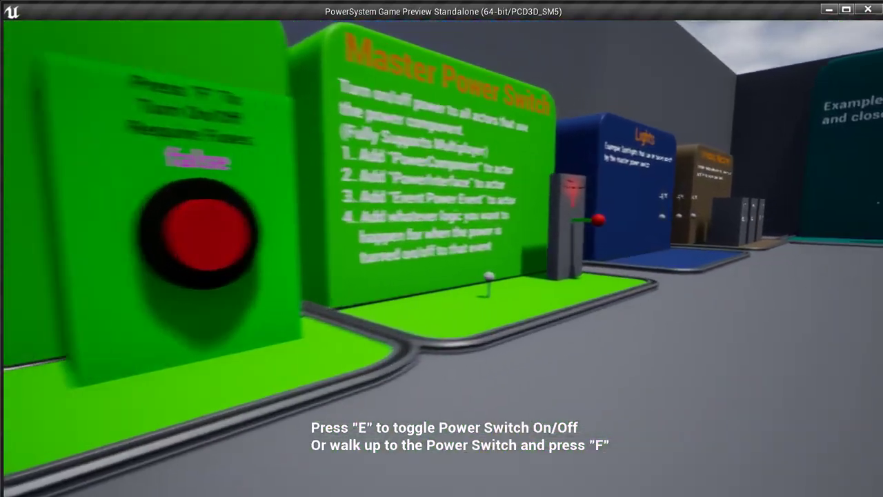
{"action": "key", "text": "w"}
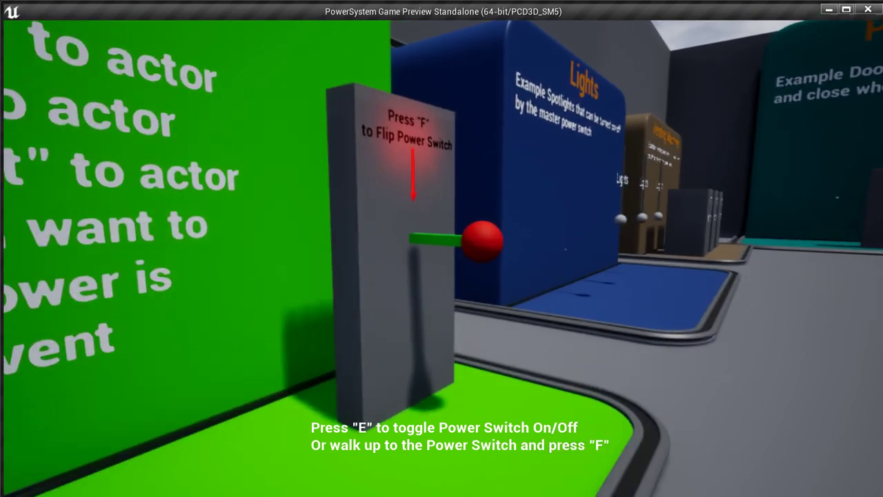
{"action": "key", "text": "f"}
{"action": "key", "text": "s"}
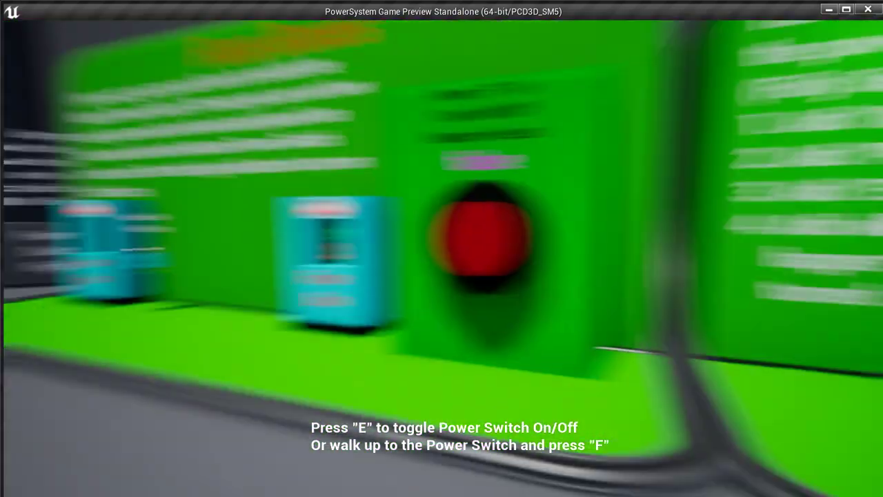
{"action": "key", "text": "w"}
{"action": "key", "text": "w"}
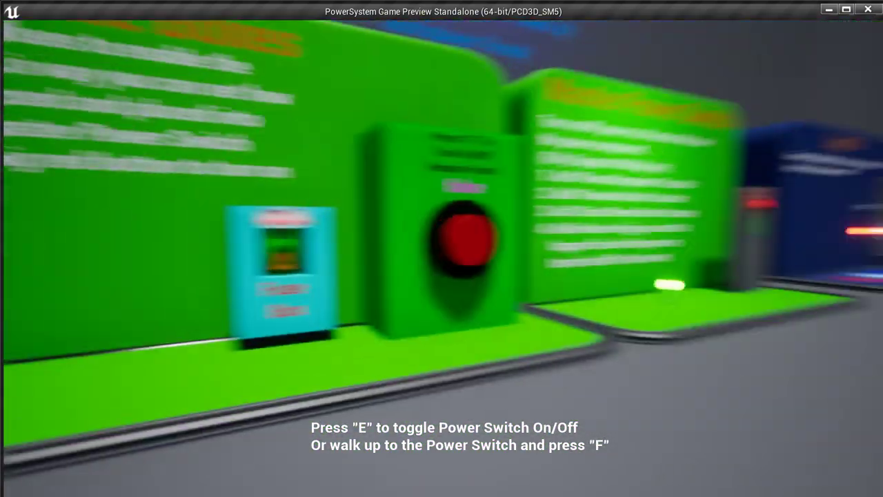
{"action": "key", "text": "w"}
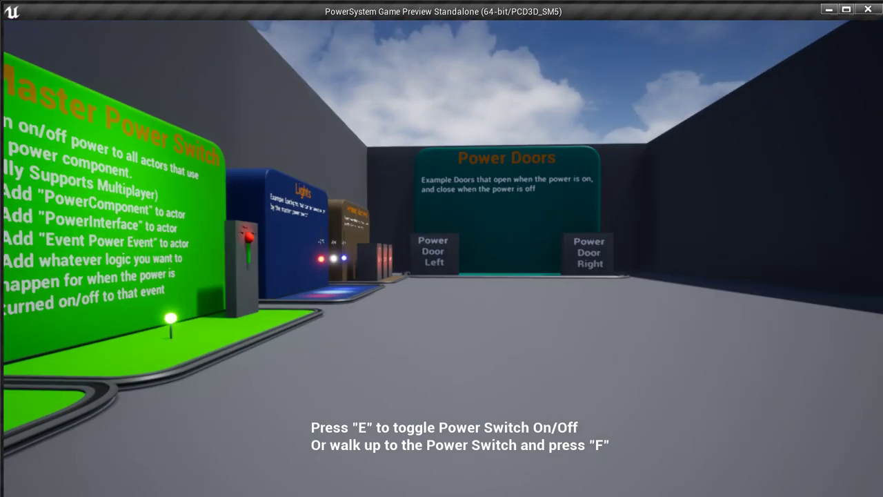
Step: Return to the Specific Power Switch and flip it on and off to test the tiny door with the master power on
{"action": "key", "text": "w"}
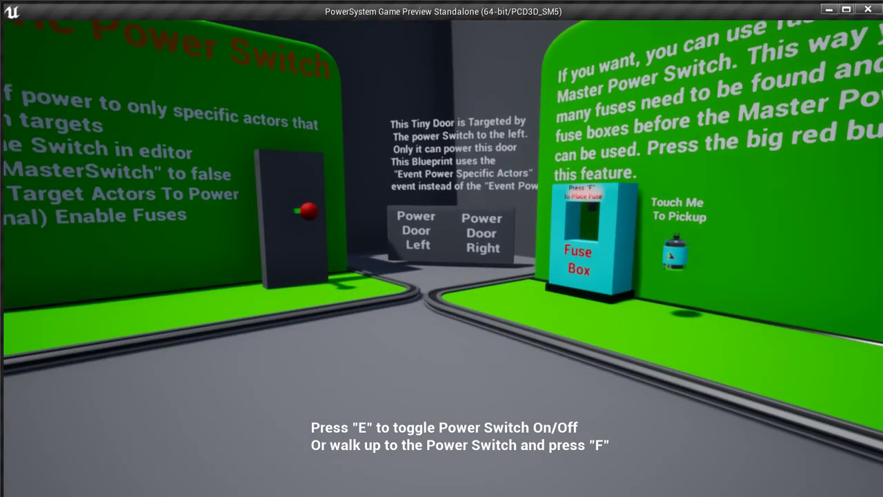
{"action": "key", "text": "w"}
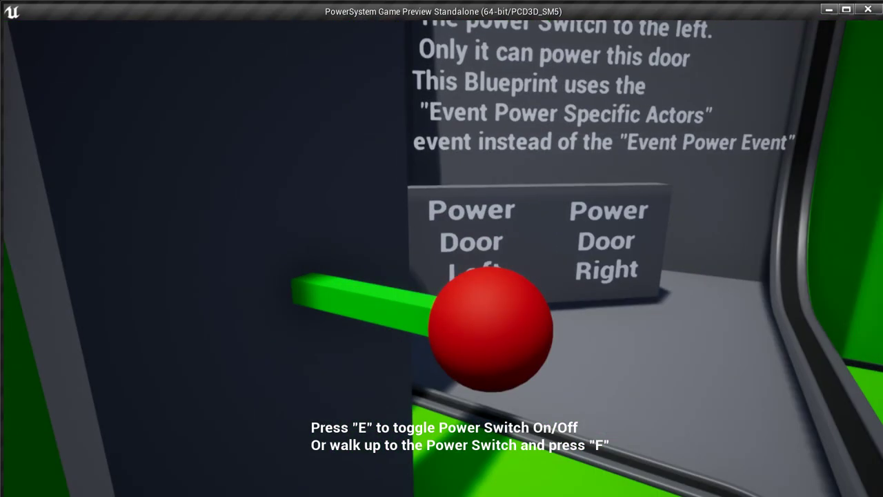
{"action": "key", "text": "f"}
{"action": "key", "text": "s"}
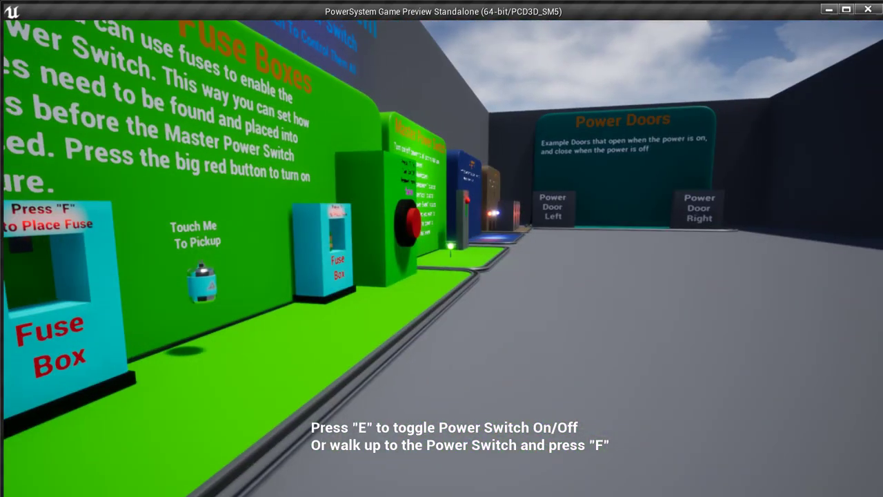
{"action": "key", "text": "w"}
{"action": "key", "text": "f"}
{"action": "key", "text": "s"}
{"action": "key", "text": "w"}
{"action": "key", "text": "s"}
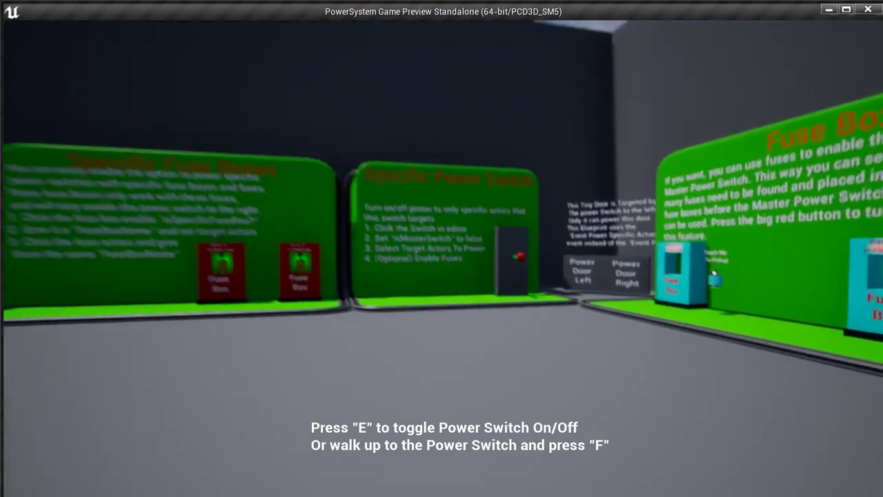
{"action": "key", "text": "s"}
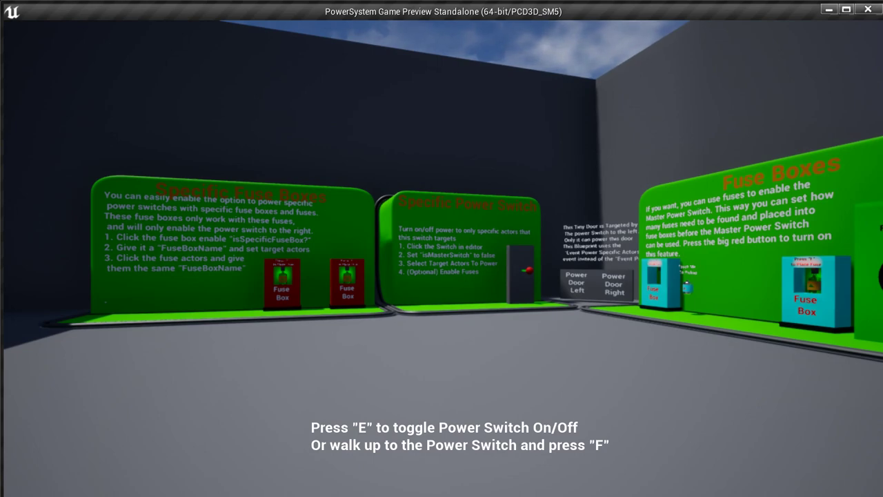
Step: Close the game preview, select the Specific Power Switch in the level, and widen the property name column of its details
{"action": "key", "text": "Escape"}
{"action": "right_click_drag", "start_coordinate": [312, 167], "coordinate": [135, 175]}
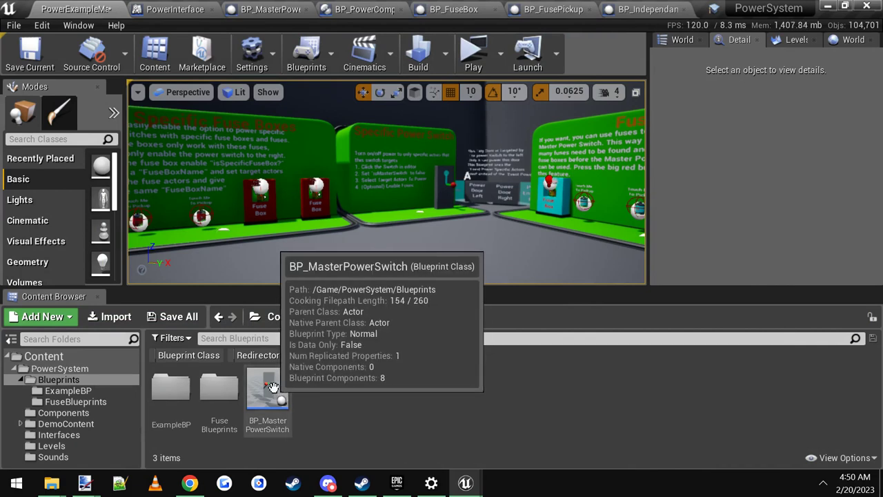
{"action": "right_click_drag", "start_coordinate": [381, 216], "coordinate": [427, 179]}
{"action": "key", "text": "w"}
{"action": "key", "text": "w"}
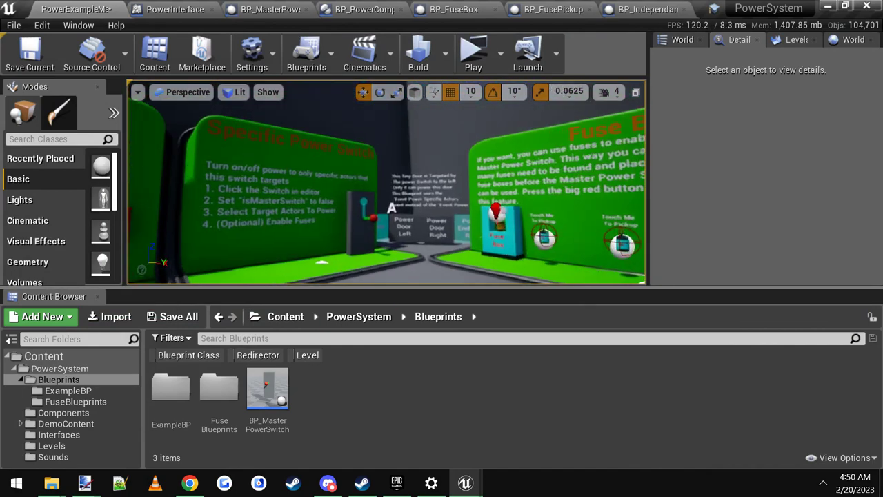
{"action": "left_click", "coordinate": [364, 218]}
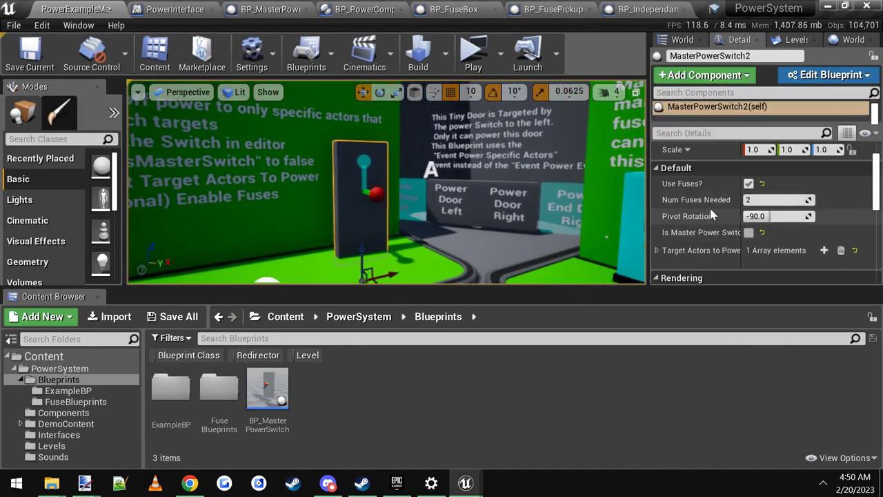
{"action": "mouse_move", "coordinate": [723, 239]}
{"action": "left_click_drag", "start_coordinate": [741, 238], "coordinate": [770, 240]}
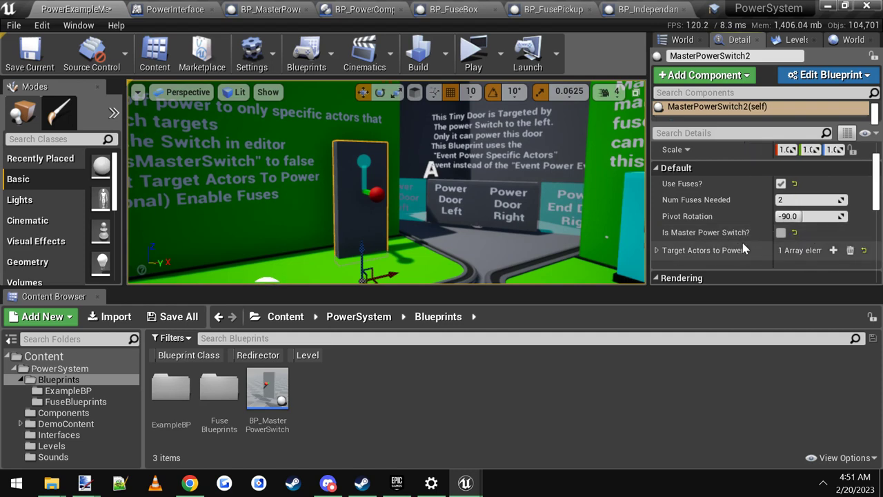
Step: Expand the Specific Power Switch's Target Actors to Power array and examine its entry alongside the tiny door
{"action": "mouse_move", "coordinate": [476, 208]}
{"action": "right_mouse_down"}
{"action": "mouse_move", "coordinate": [429, 215]}
{"action": "mouse_move", "coordinate": [490, 214]}
{"action": "right_mouse_up"}
{"action": "key", "text": "s"}
{"action": "left_click", "coordinate": [657, 251]}
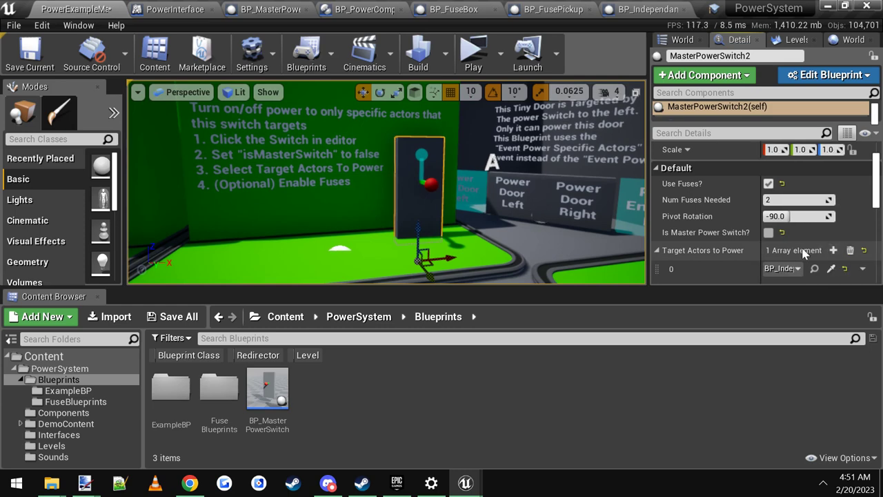
{"action": "scroll", "coordinate": [745, 247], "scroll_direction": "down", "scroll_amount": 3}
{"action": "scroll", "coordinate": [746, 244], "scroll_direction": "up", "scroll_amount": 1}
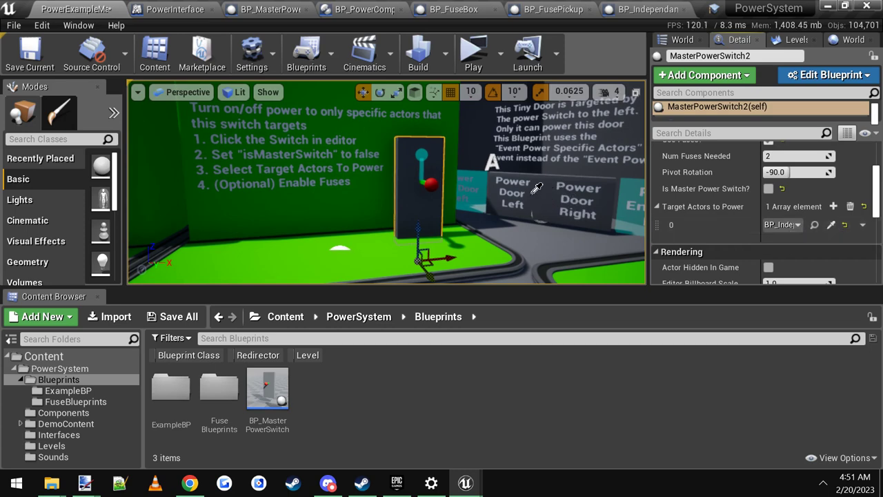
{"action": "right_click_drag", "start_coordinate": [518, 196], "coordinate": [527, 198]}
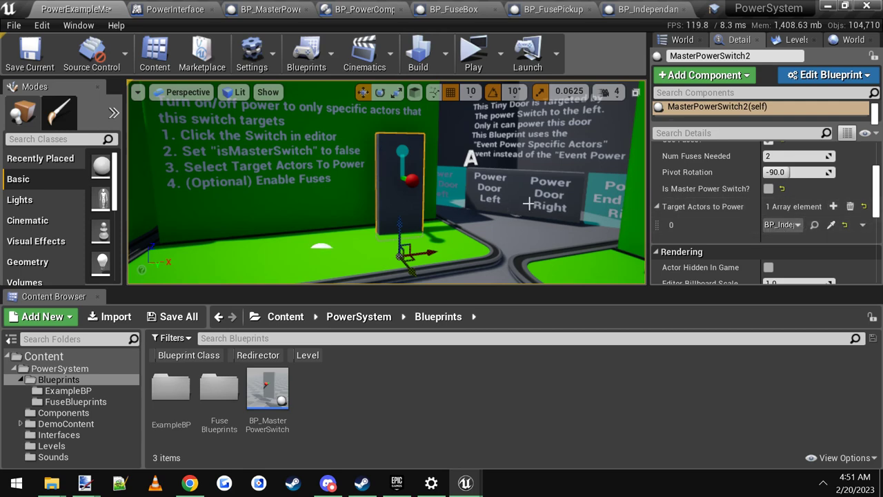
{"action": "right_click_drag", "start_coordinate": [530, 204], "coordinate": [426, 204]}
{"action": "scroll", "coordinate": [708, 213], "scroll_direction": "up", "scroll_amount": 1}
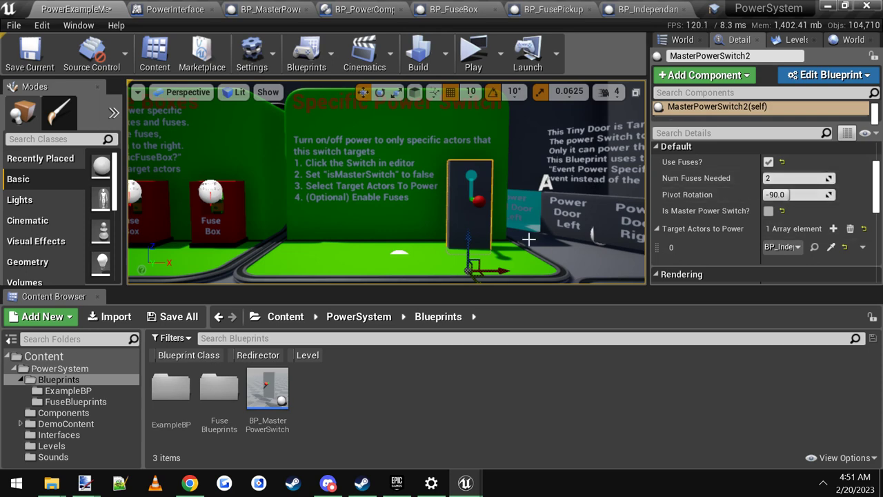
Step: Select the red fuse box nearest the Specific Power Switch and expand its Target Power Switches array
{"action": "key", "text": "s"}
{"action": "right_click_drag", "start_coordinate": [483, 212], "coordinate": [402, 213]}
{"action": "key", "text": "Escape"}
{"action": "key", "text": "w"}
{"action": "key", "text": "a"}
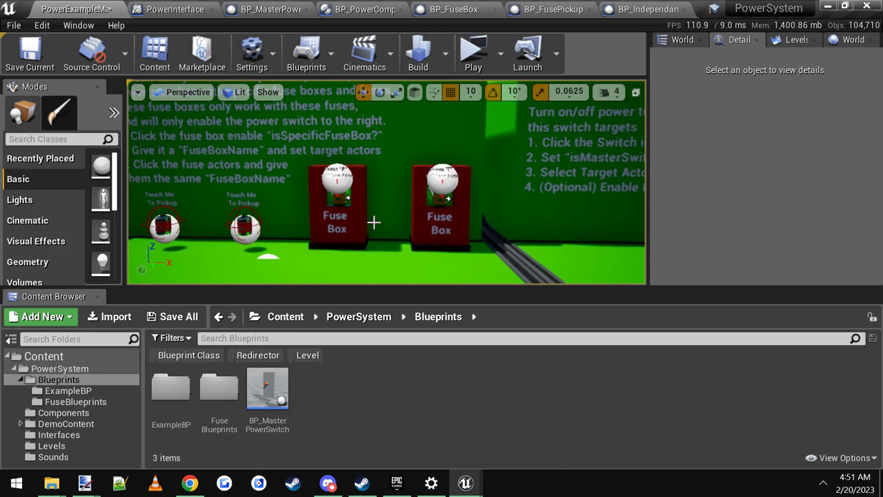
{"action": "left_click", "coordinate": [422, 237]}
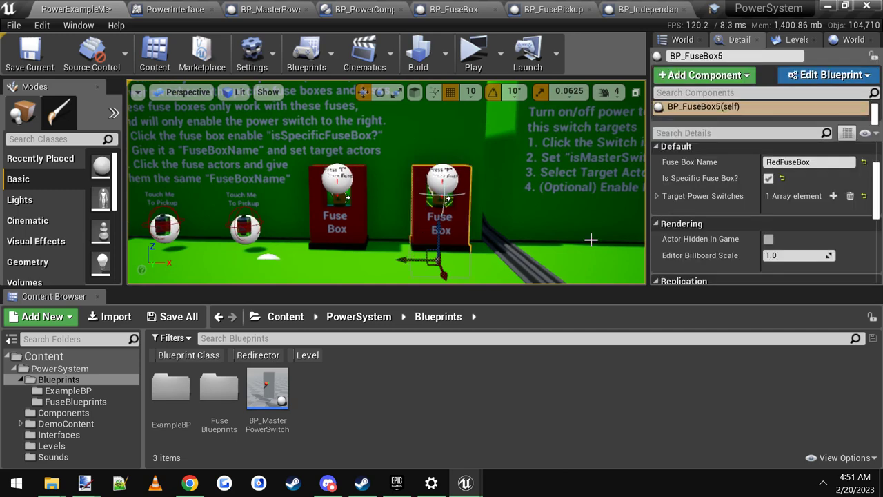
{"action": "scroll", "coordinate": [667, 240], "scroll_direction": "up", "scroll_amount": 1}
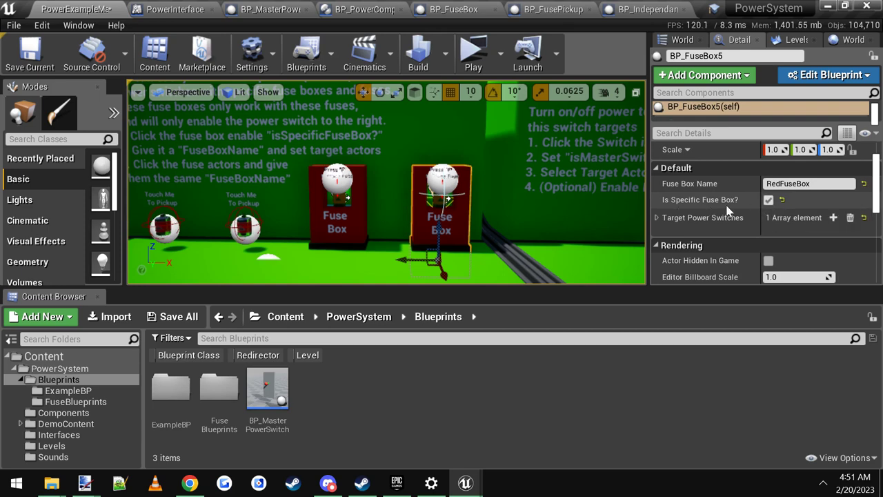
{"action": "left_click", "coordinate": [657, 218]}
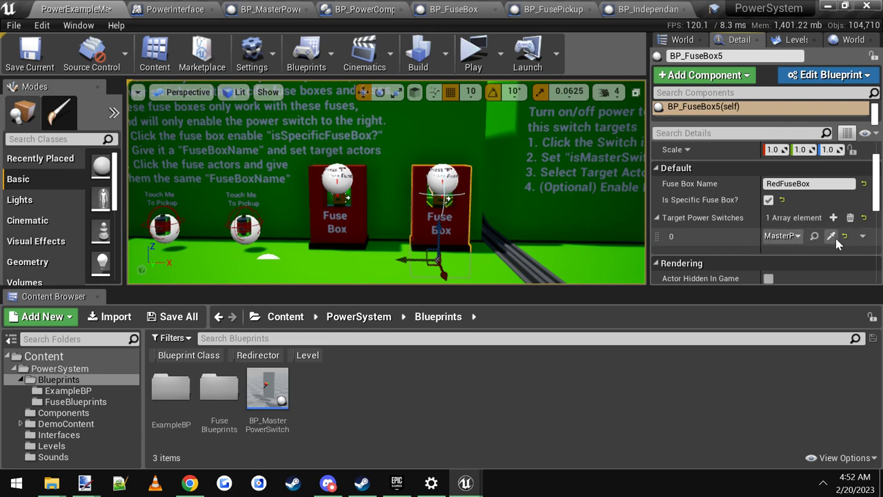
Step: View the targeted Specific Power Switch and select the other red fuse box to inspect its settings
{"action": "right_click_drag", "start_coordinate": [532, 215], "coordinate": [618, 215]}
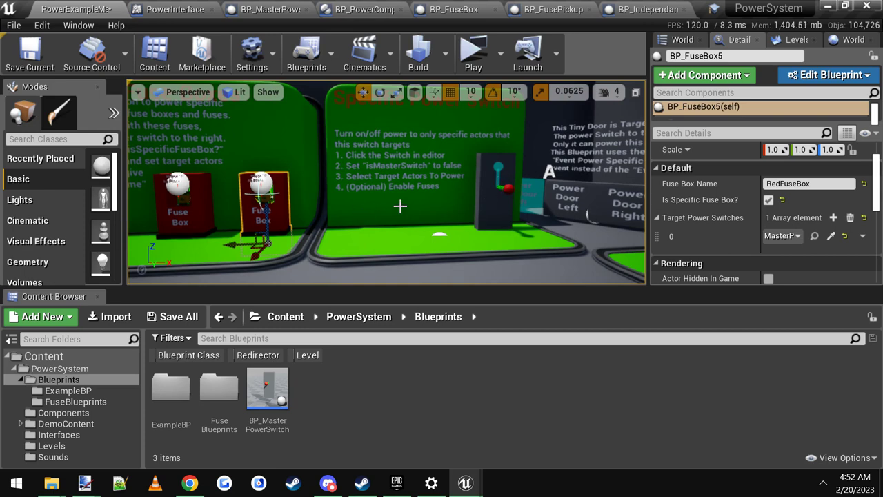
{"action": "right_click_drag", "start_coordinate": [400, 206], "coordinate": [339, 209]}
{"action": "left_click", "coordinate": [327, 221]}
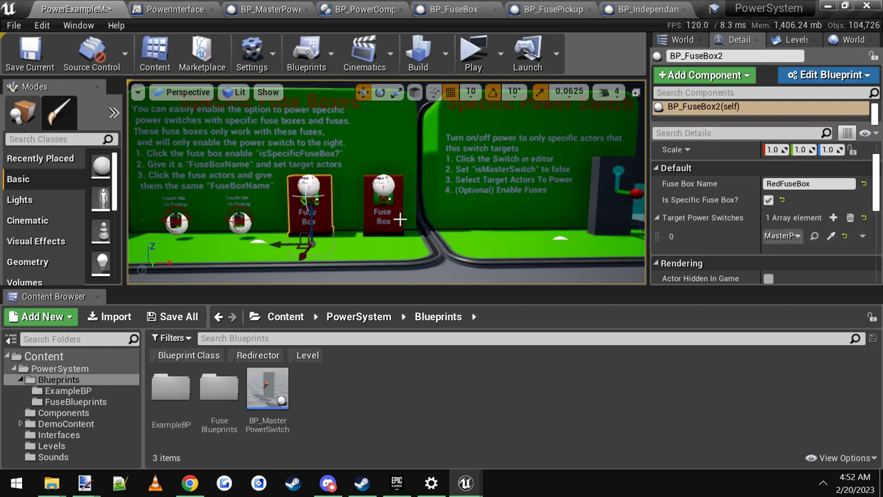
Step: Select the red fuse pickup nearest the red fuse boxes and inspect its Fuse Box Name
{"action": "key", "text": "w"}
{"action": "right_click_drag", "start_coordinate": [401, 220], "coordinate": [394, 223]}
{"action": "key", "text": "Escape"}
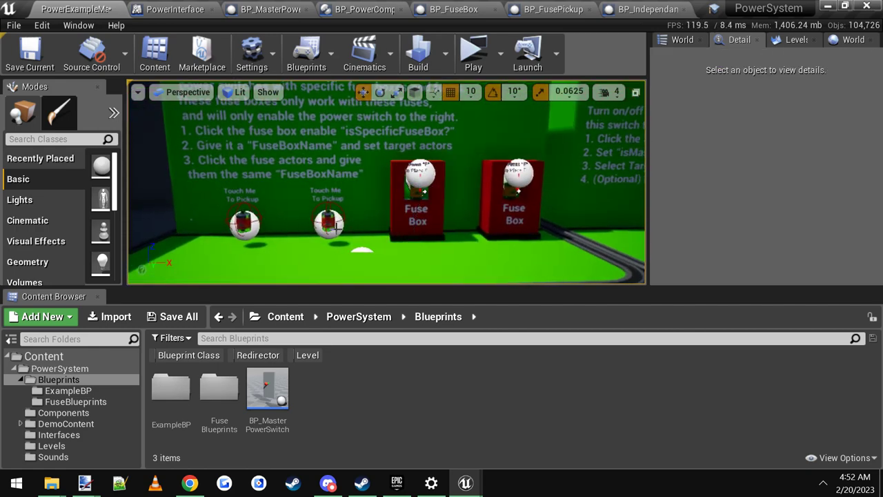
{"action": "left_click", "coordinate": [329, 222]}
{"action": "left_click_drag", "start_coordinate": [329, 222], "coordinate": [391, 203]}
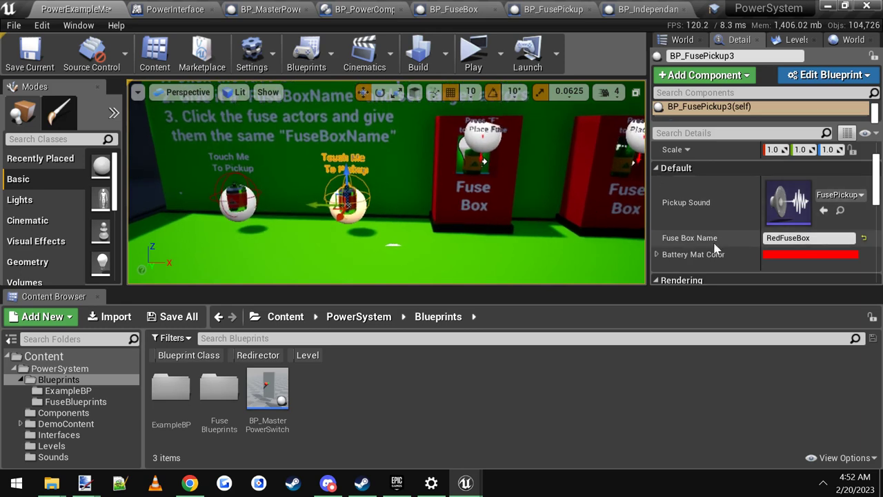
{"action": "mouse_move", "coordinate": [707, 242]}
Step: Select the red fuse box nearest the fuses and both red fuse pickups in turn to compare their Fuse Box Name values
{"action": "key", "text": "s"}
{"action": "right_click_drag", "start_coordinate": [471, 221], "coordinate": [470, 213]}
{"action": "left_click", "coordinate": [458, 199]}
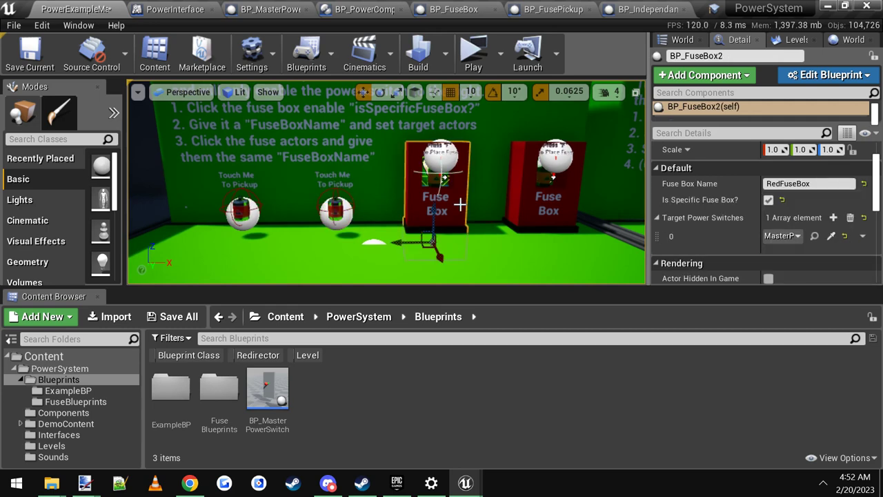
{"action": "left_click", "coordinate": [336, 210]}
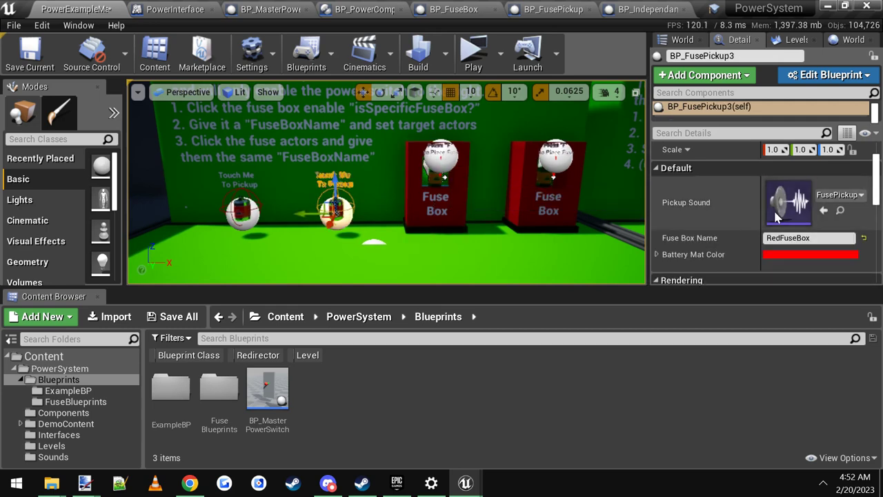
{"action": "left_click", "coordinate": [243, 210]}
Step: View the whole specific fuse area, reselect the red fuse pickup nearest the fuse boxes, and clear the selection
{"action": "right_click_drag", "start_coordinate": [343, 219], "coordinate": [408, 211]}
{"action": "key", "text": "Escape"}
{"action": "right_click_drag", "start_coordinate": [264, 202], "coordinate": [331, 203]}
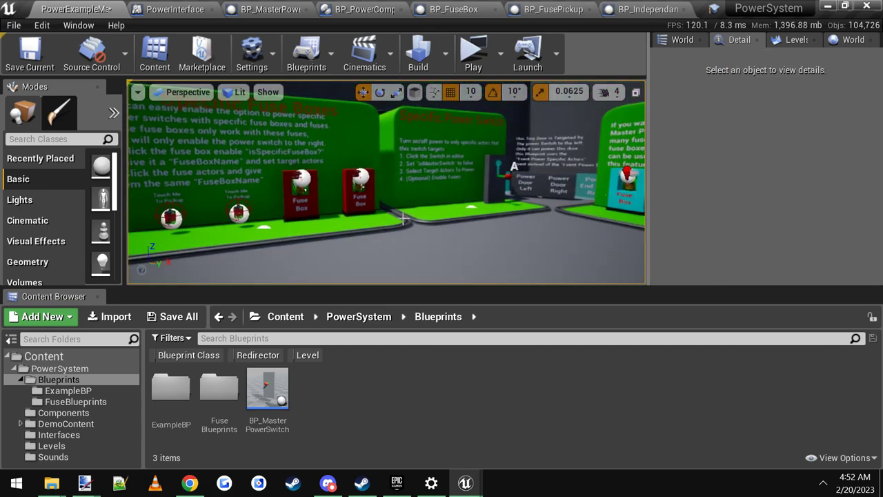
{"action": "left_click", "coordinate": [238, 214]}
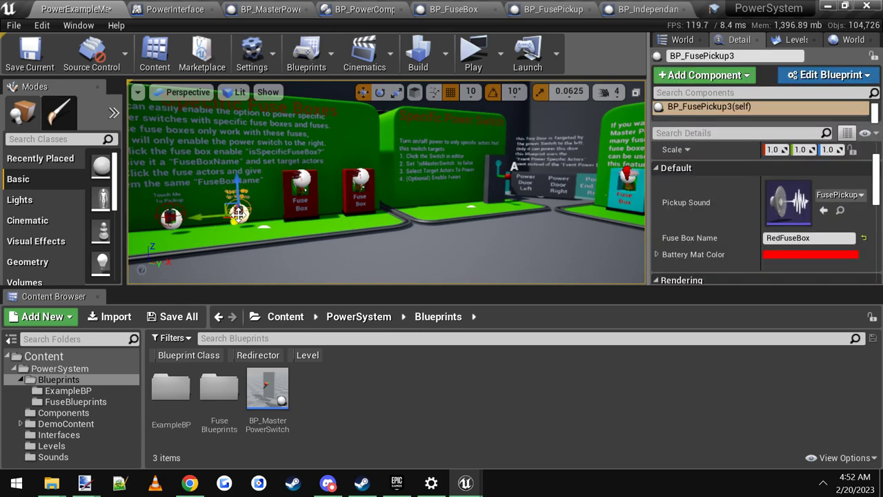
{"action": "left_click_drag", "start_coordinate": [368, 205], "coordinate": [438, 209]}
{"action": "left_click", "coordinate": [439, 207]}
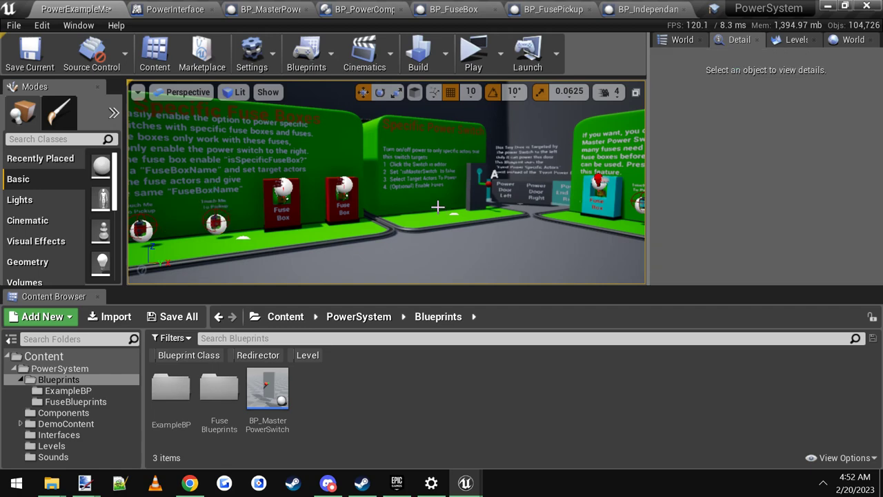
Step: Select the Specific Power Switch again and review its fuse and target actor settings up close
{"action": "right_click_drag", "start_coordinate": [438, 206], "coordinate": [506, 205]}
{"action": "left_click", "coordinate": [537, 203]}
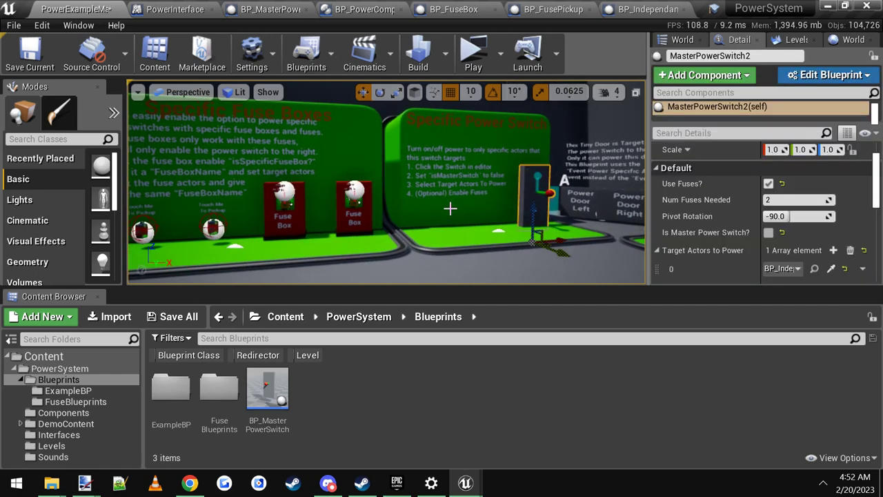
{"action": "right_click_drag", "start_coordinate": [450, 209], "coordinate": [491, 209]}
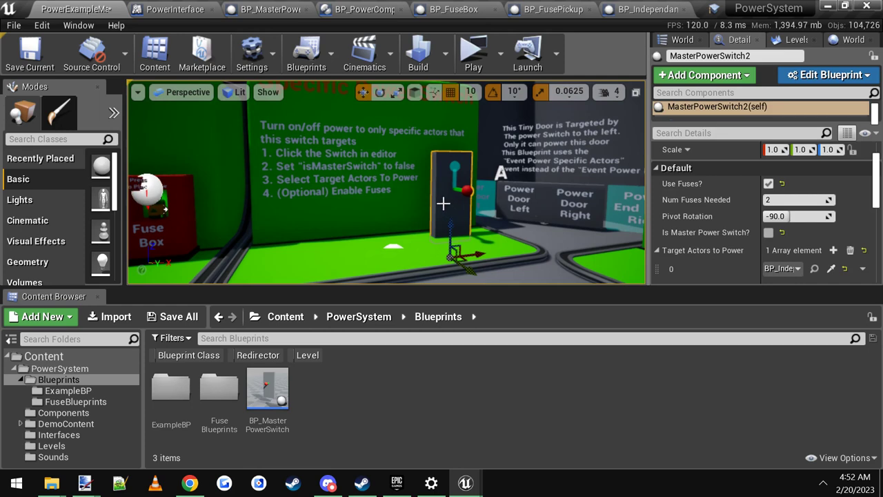
{"action": "right_click_drag", "start_coordinate": [442, 197], "coordinate": [417, 202]}
{"action": "key", "text": "Escape"}
{"action": "left_click", "coordinate": [414, 203]}
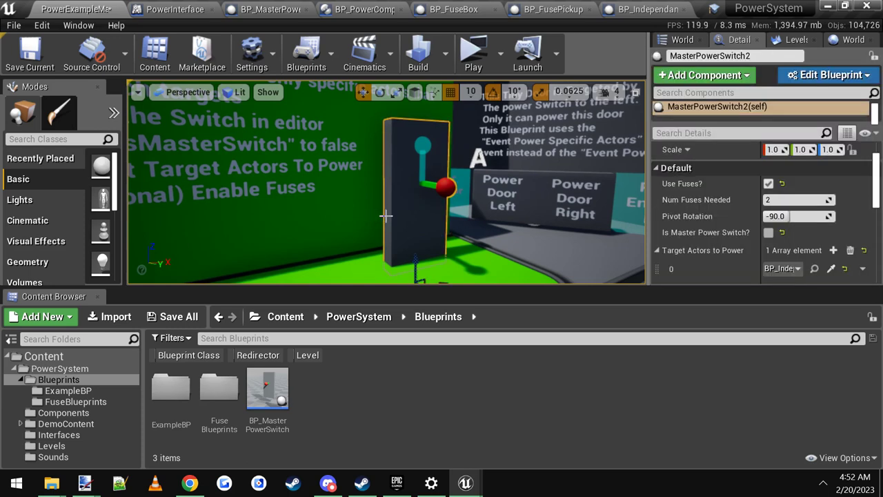
Step: Select the tiny power door beside the Specific Power Switch and open its Blueprint to view the Event Power Specific Actors logic
{"action": "key", "text": "Escape"}
{"action": "right_click_drag", "start_coordinate": [427, 227], "coordinate": [444, 206]}
{"action": "left_click", "coordinate": [444, 213]}
{"action": "right_click_drag", "start_coordinate": [414, 181], "coordinate": [417, 192]}
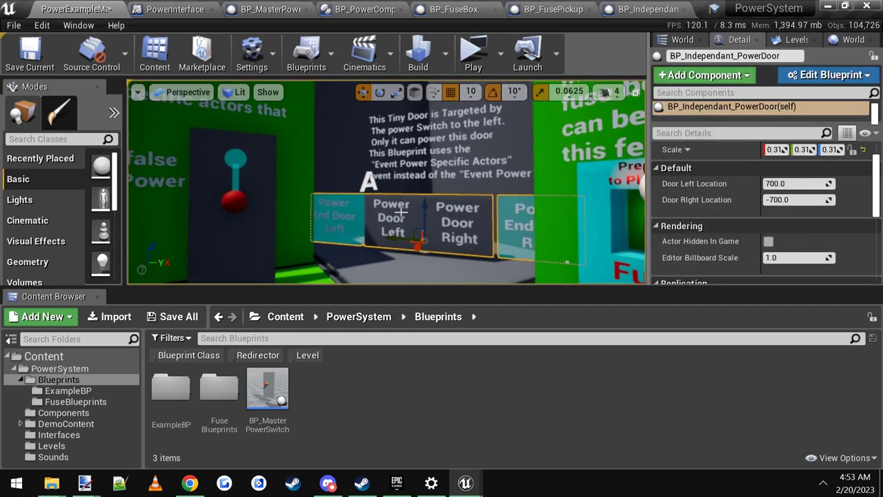
{"action": "left_click", "coordinate": [825, 74]}
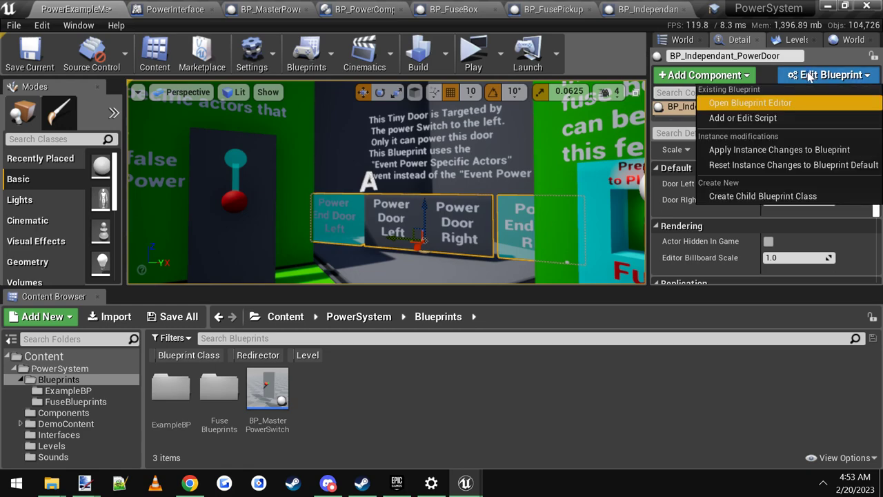
{"action": "left_click", "coordinate": [735, 104]}
{"action": "scroll", "coordinate": [394, 271], "scroll_direction": "down", "scroll_amount": 3}
{"action": "scroll", "coordinate": [366, 226], "scroll_direction": "up", "scroll_amount": 2}
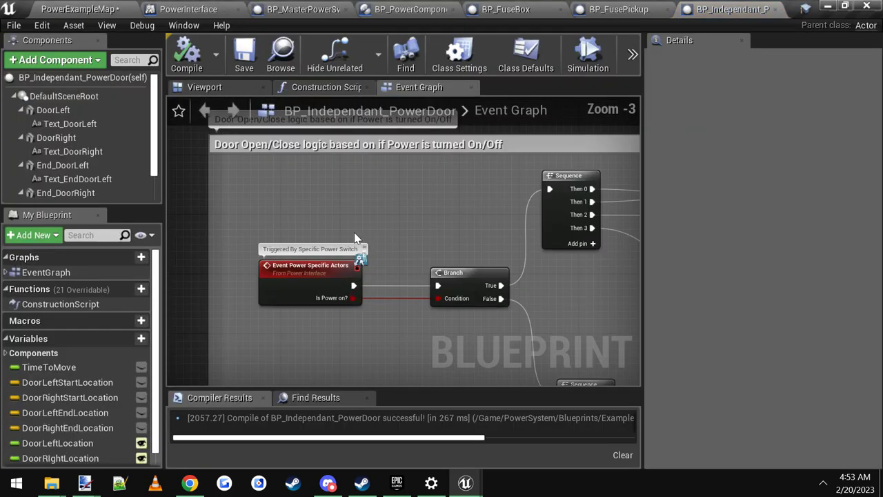
Step: Select the large door under the Power Doors sign in the level and inspect the Event Power Event node in its Blueprint
{"action": "left_click", "coordinate": [64, 5]}
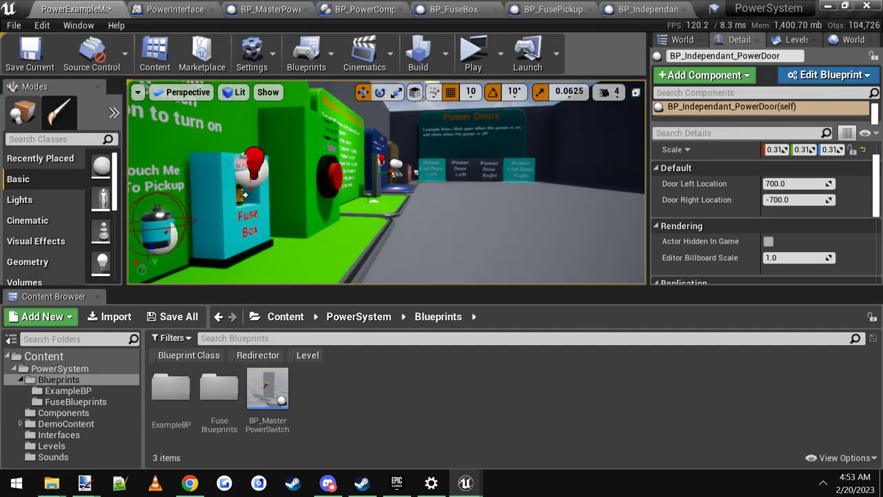
{"action": "left_click", "coordinate": [476, 172]}
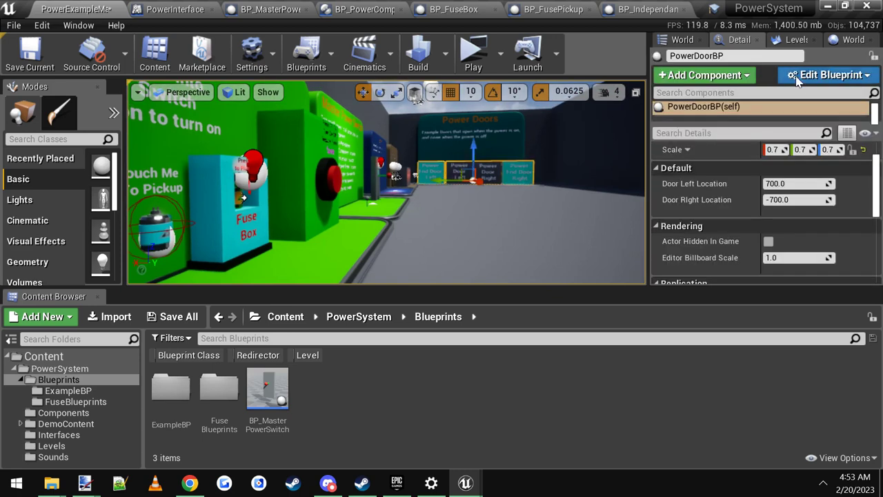
{"action": "left_click", "coordinate": [824, 75]}
{"action": "left_click", "coordinate": [749, 102]}
{"action": "scroll", "coordinate": [447, 319], "scroll_direction": "up", "scroll_amount": 5}
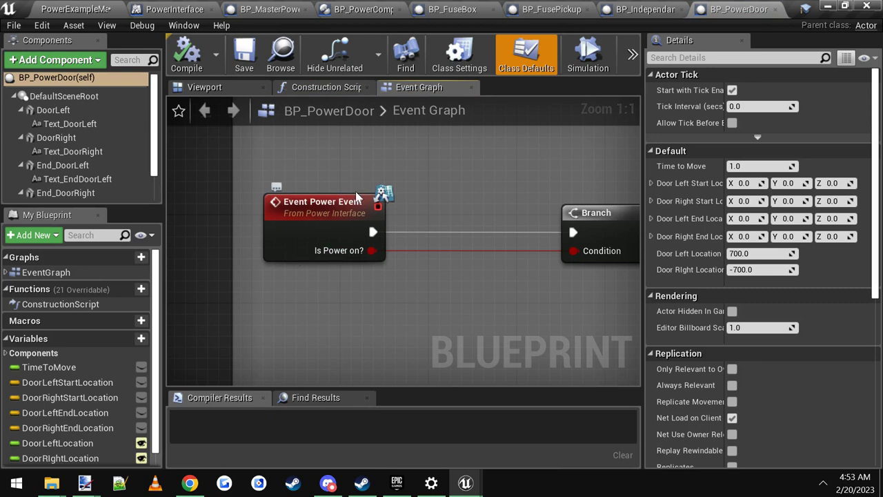
{"action": "left_click_drag", "start_coordinate": [346, 288], "coordinate": [382, 263]}
{"action": "right_click_drag", "start_coordinate": [382, 264], "coordinate": [336, 268]}
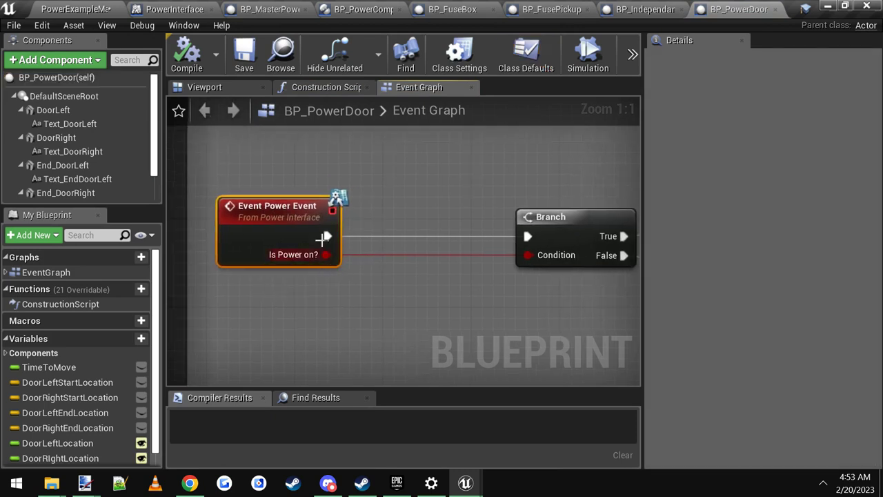
{"action": "right_click_drag", "start_coordinate": [280, 259], "coordinate": [303, 261]}
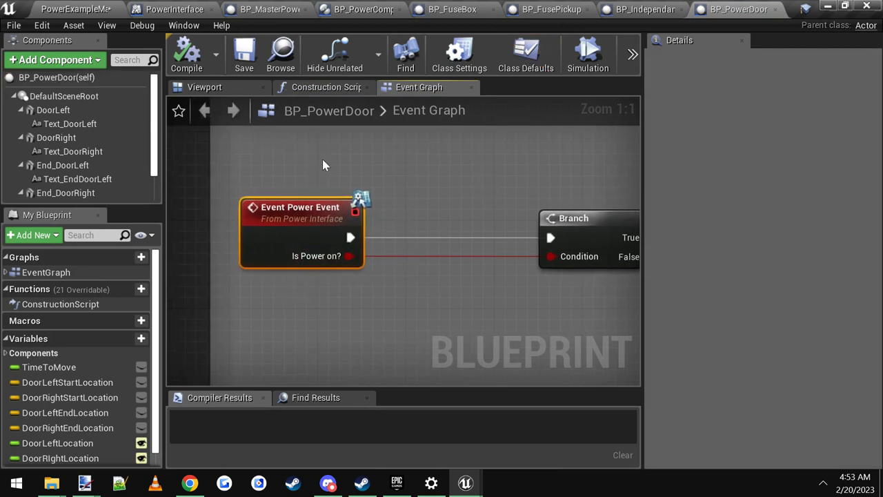
Step: Return to the level, reselect the tiny door beside the Specific Power Switch, and reopen its Blueprint
{"action": "left_click", "coordinate": [99, 8]}
{"action": "right_click_drag", "start_coordinate": [331, 200], "coordinate": [242, 203]}
{"action": "left_click", "coordinate": [470, 227]}
{"action": "left_click", "coordinate": [365, 196]}
{"action": "right_click_drag", "start_coordinate": [364, 196], "coordinate": [293, 196]}
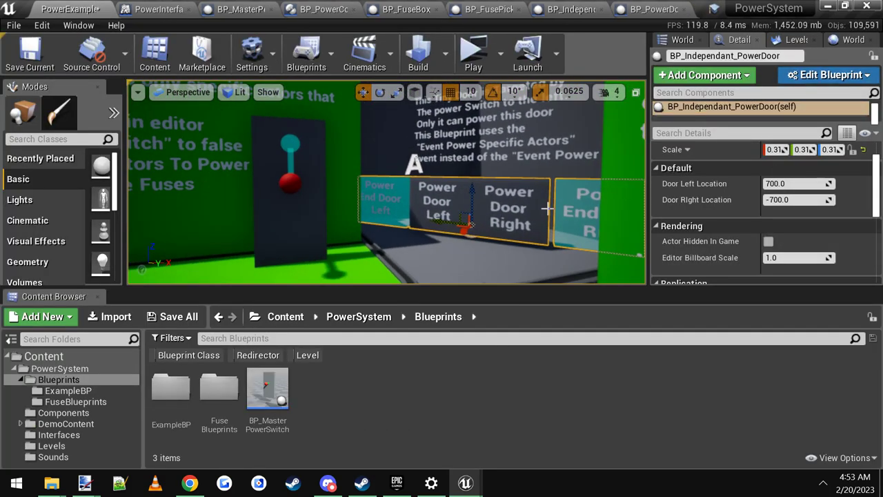
{"action": "left_click", "coordinate": [854, 70]}
{"action": "left_click", "coordinate": [766, 103]}
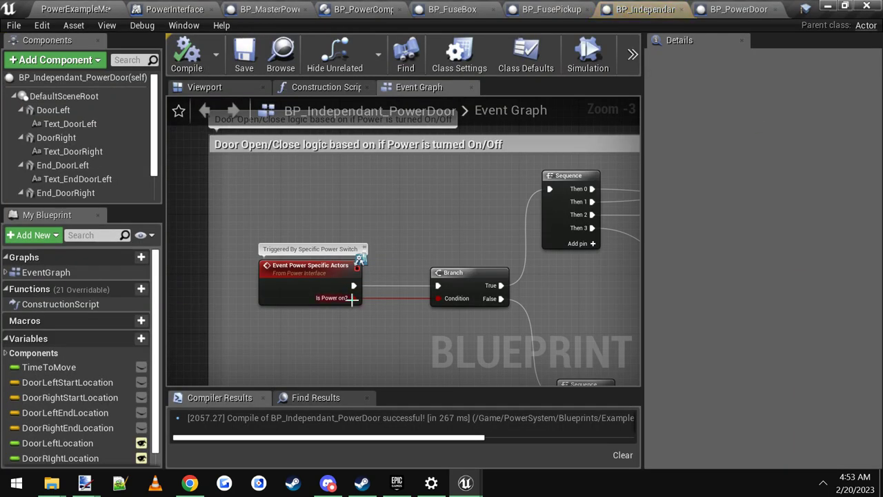
Step: Select the Event Power Specific Actors node and examine its description and its connections to the Branch
{"action": "left_click", "coordinate": [301, 230]}
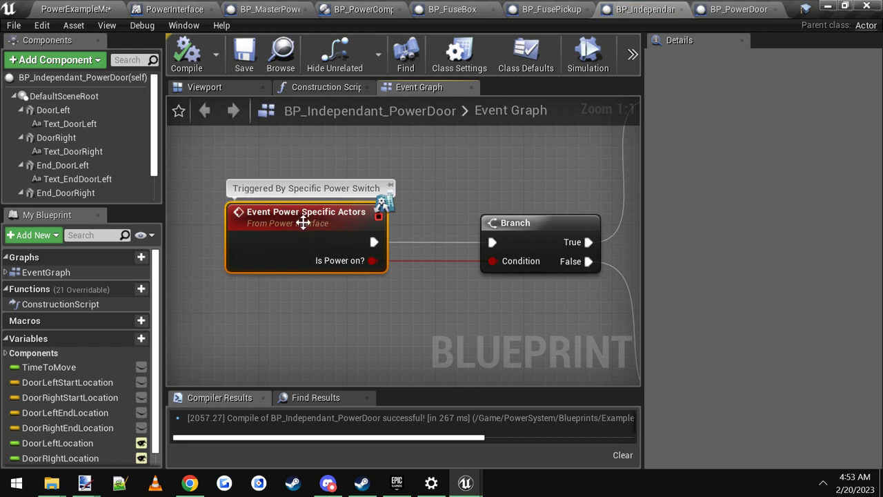
{"action": "scroll", "coordinate": [414, 298], "scroll_direction": "down", "scroll_amount": 1}
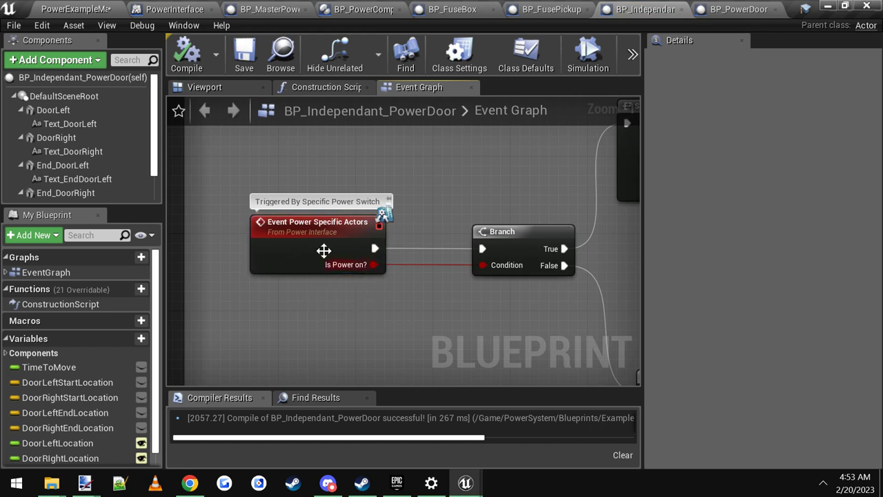
{"action": "scroll", "coordinate": [364, 281], "scroll_direction": "down", "scroll_amount": 2}
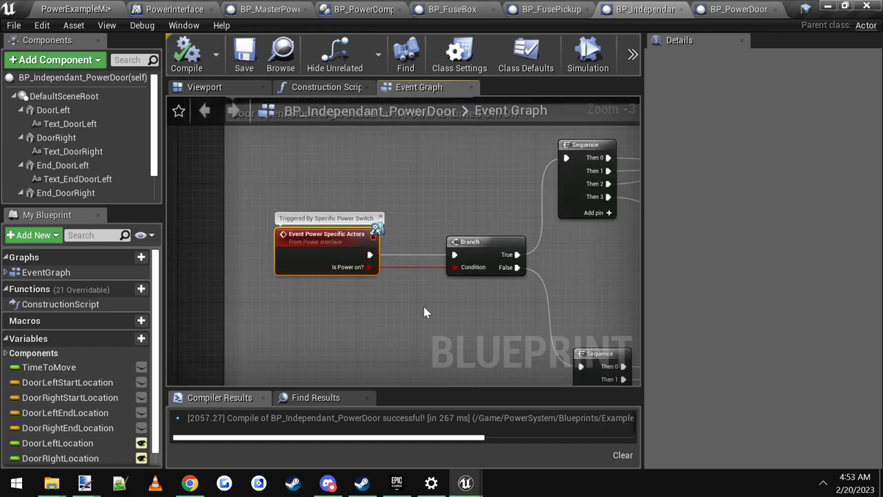
{"action": "right_click_drag", "start_coordinate": [439, 320], "coordinate": [425, 303]}
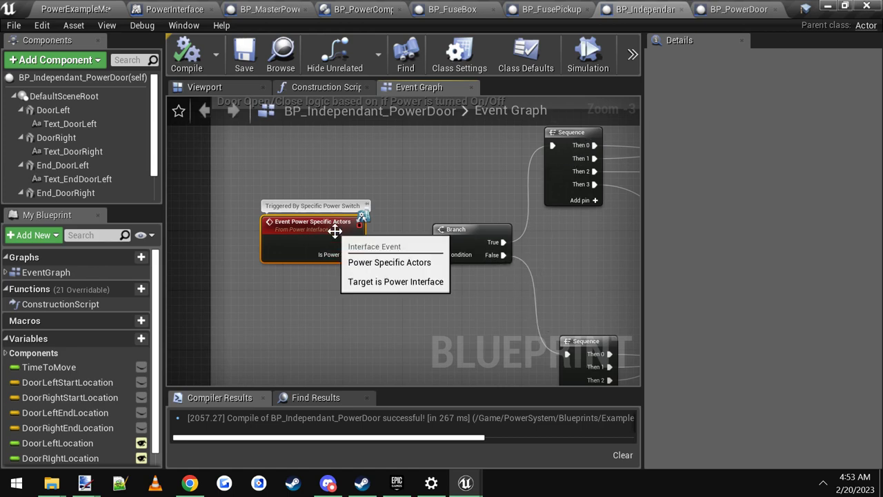
Step: Return to the level and view the Specific Power Switch and Fuse Boxes areas together
{"action": "left_click", "coordinate": [78, 6]}
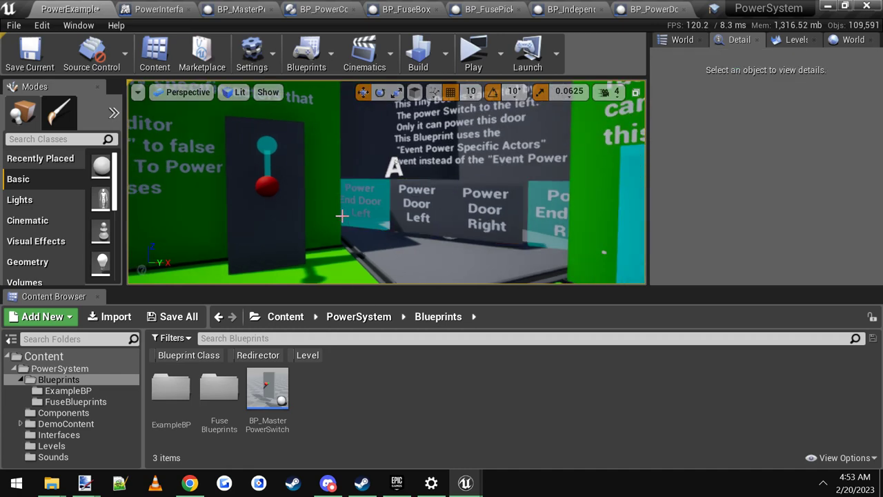
{"action": "key", "text": "s"}
{"action": "mouse_move", "coordinate": [430, 208]}
{"action": "right_mouse_down"}
{"action": "mouse_move", "coordinate": [269, 209]}
{"action": "mouse_move", "coordinate": [444, 213]}
{"action": "right_mouse_up"}
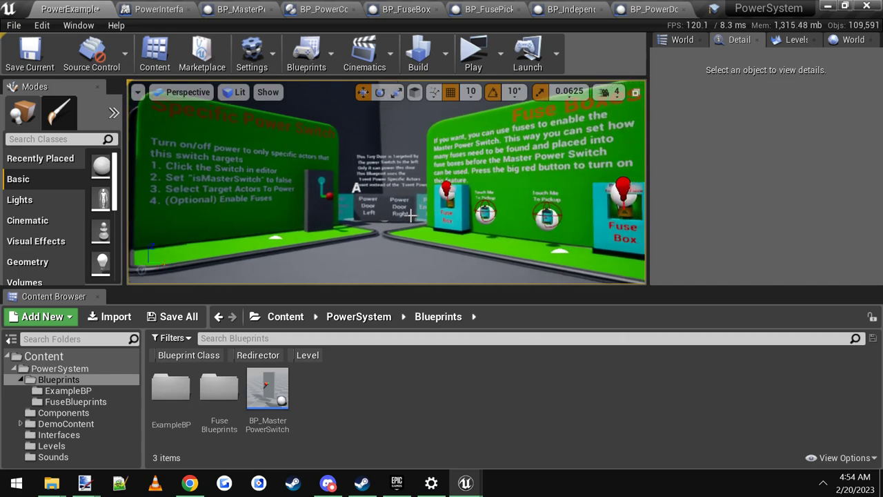